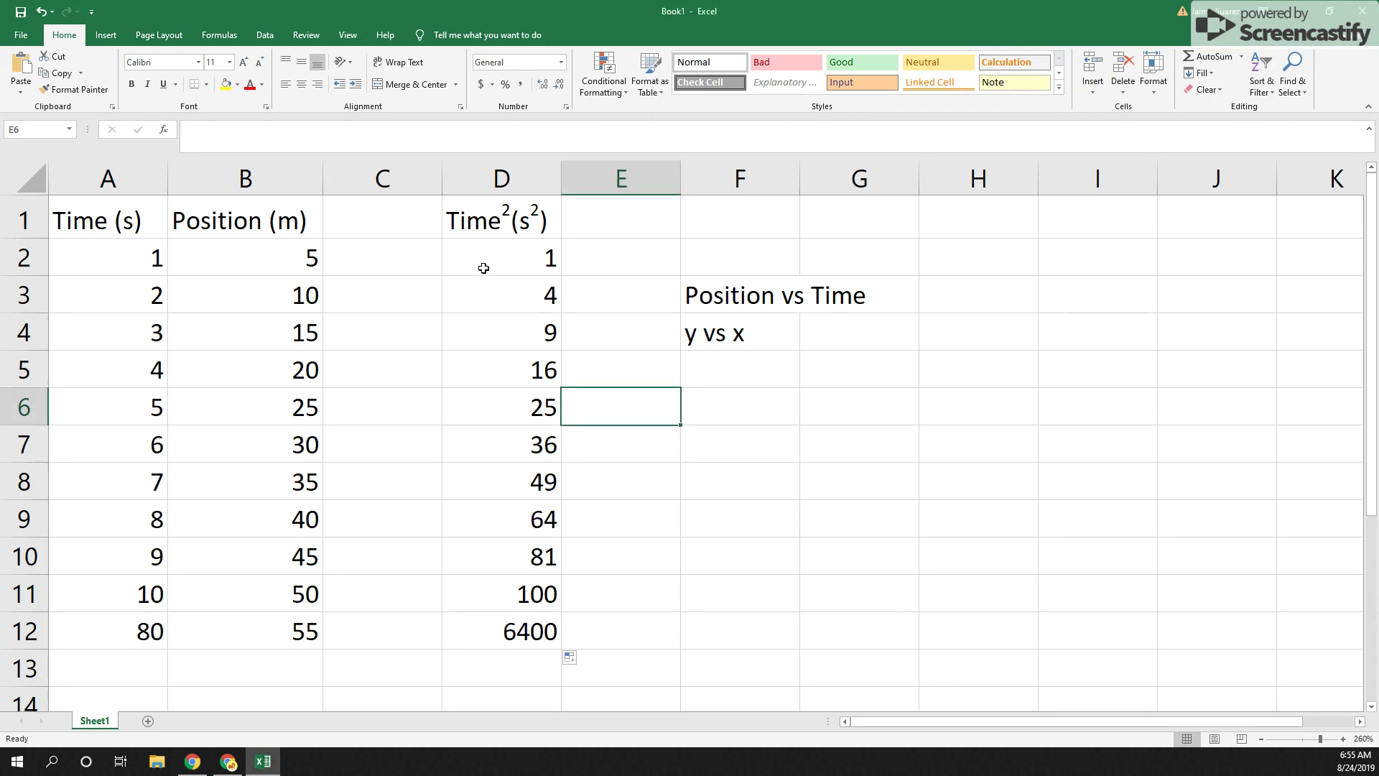
Try to total the squared times in D13 with a formula of typed numbers, =1+4+9.
drag(480, 260, 507, 637)
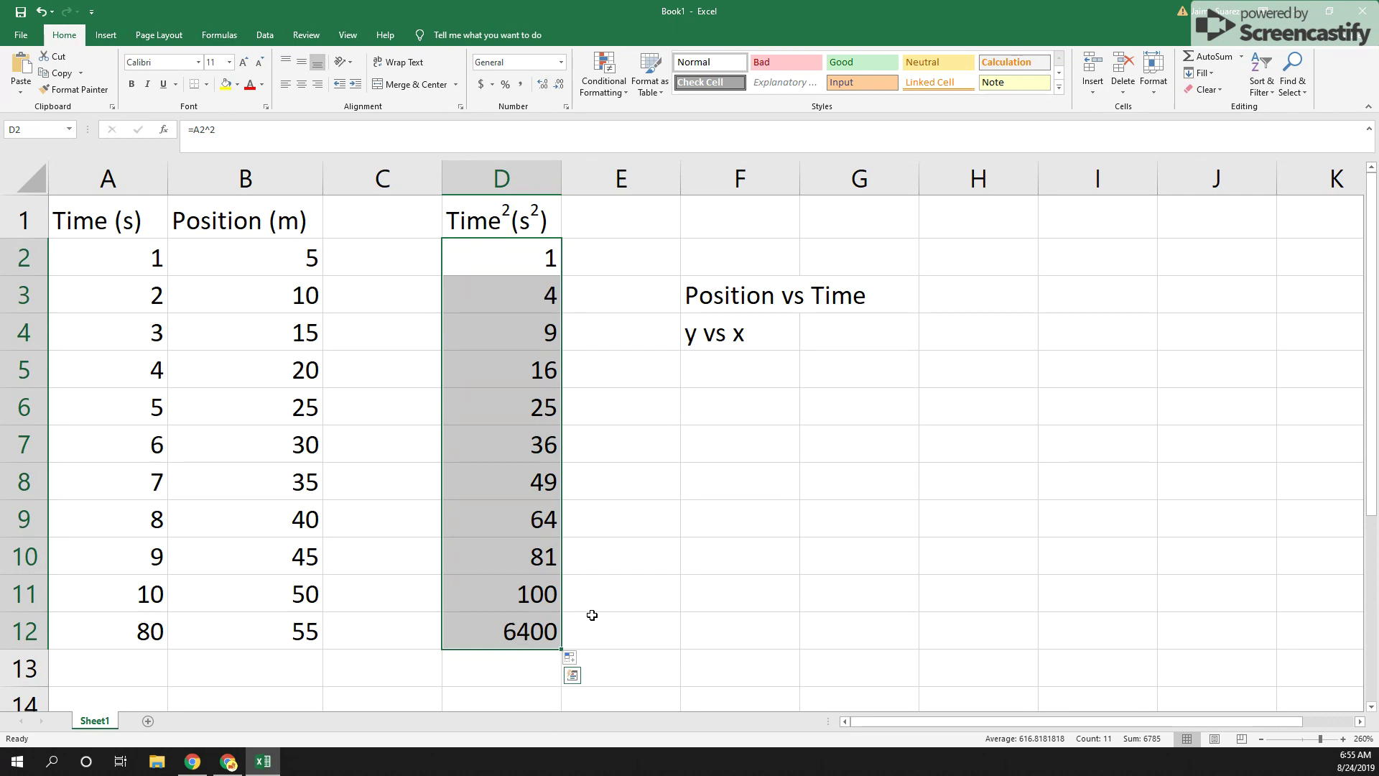
click(519, 668)
click(308, 132)
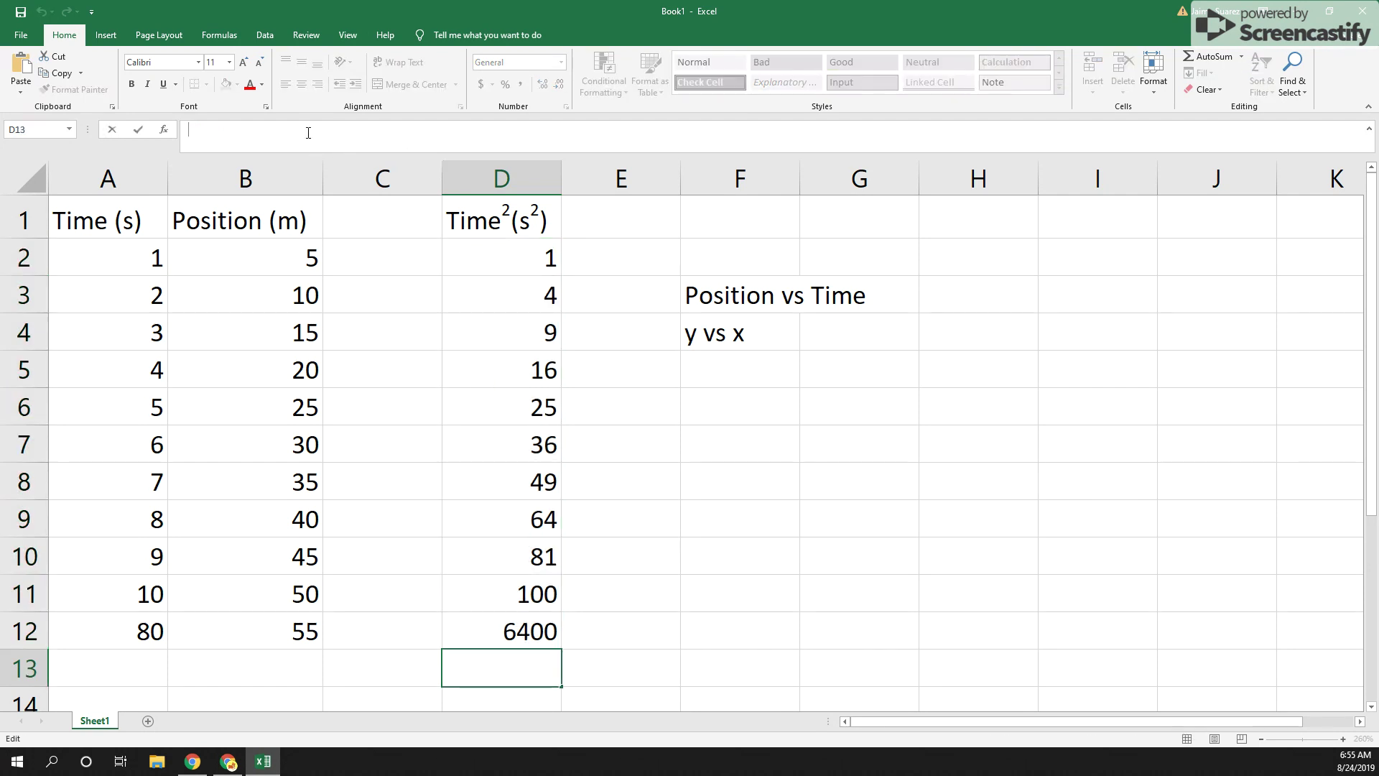
text(=)
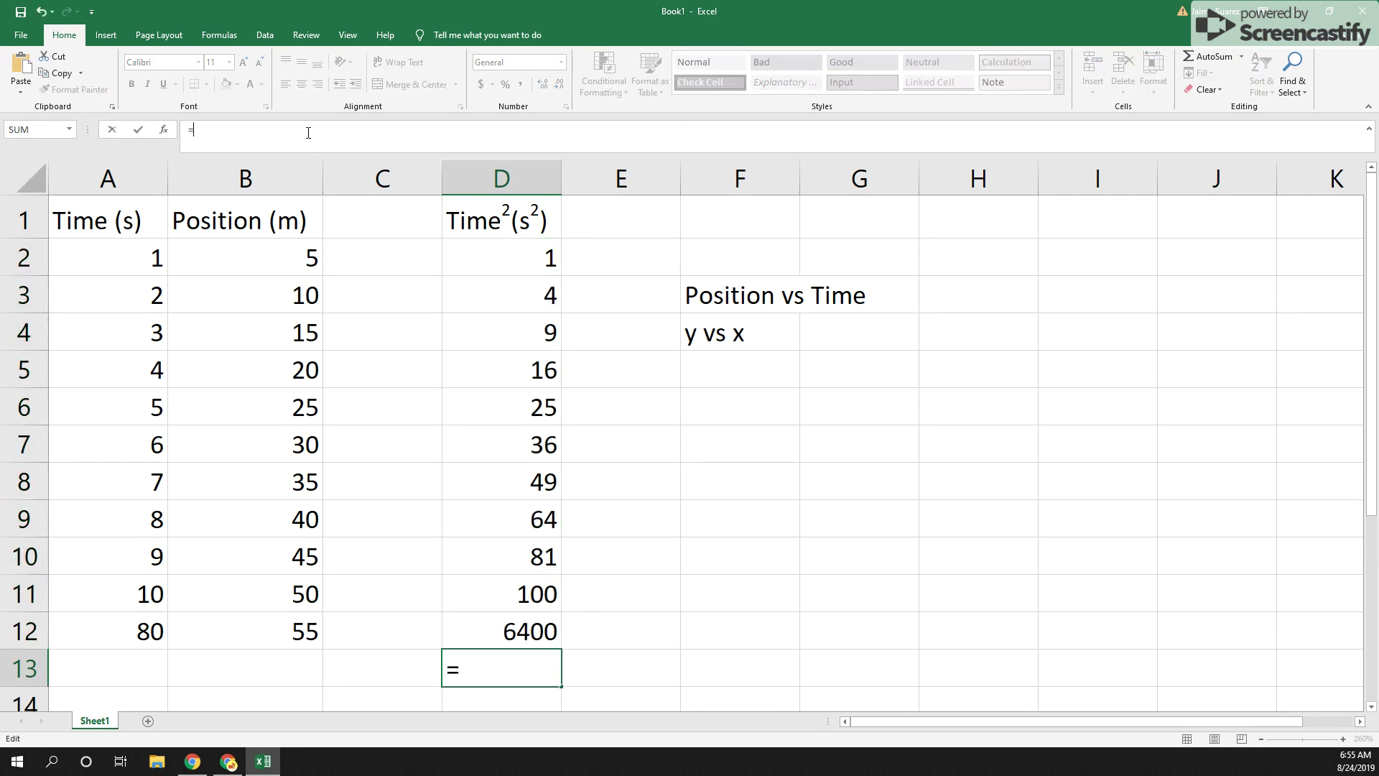
text(1+4+9)
key(BackSpace)
key(BackSpace)
key(BackSpace)
key(BackSpace)
key(BackSpace)
Try to total the squared times in D13 by adding individual cell references, =D2+D3+D4.
click(514, 256)
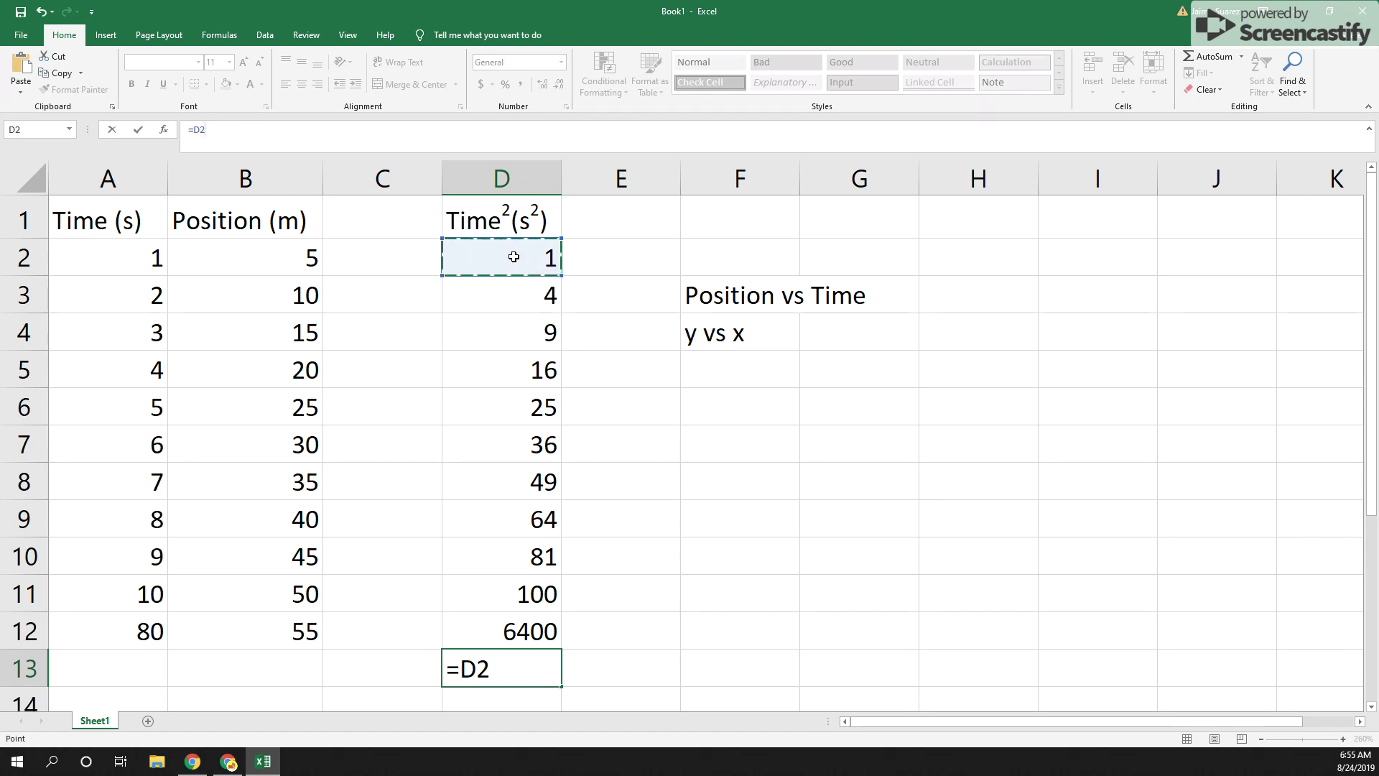
text(+)
click(533, 291)
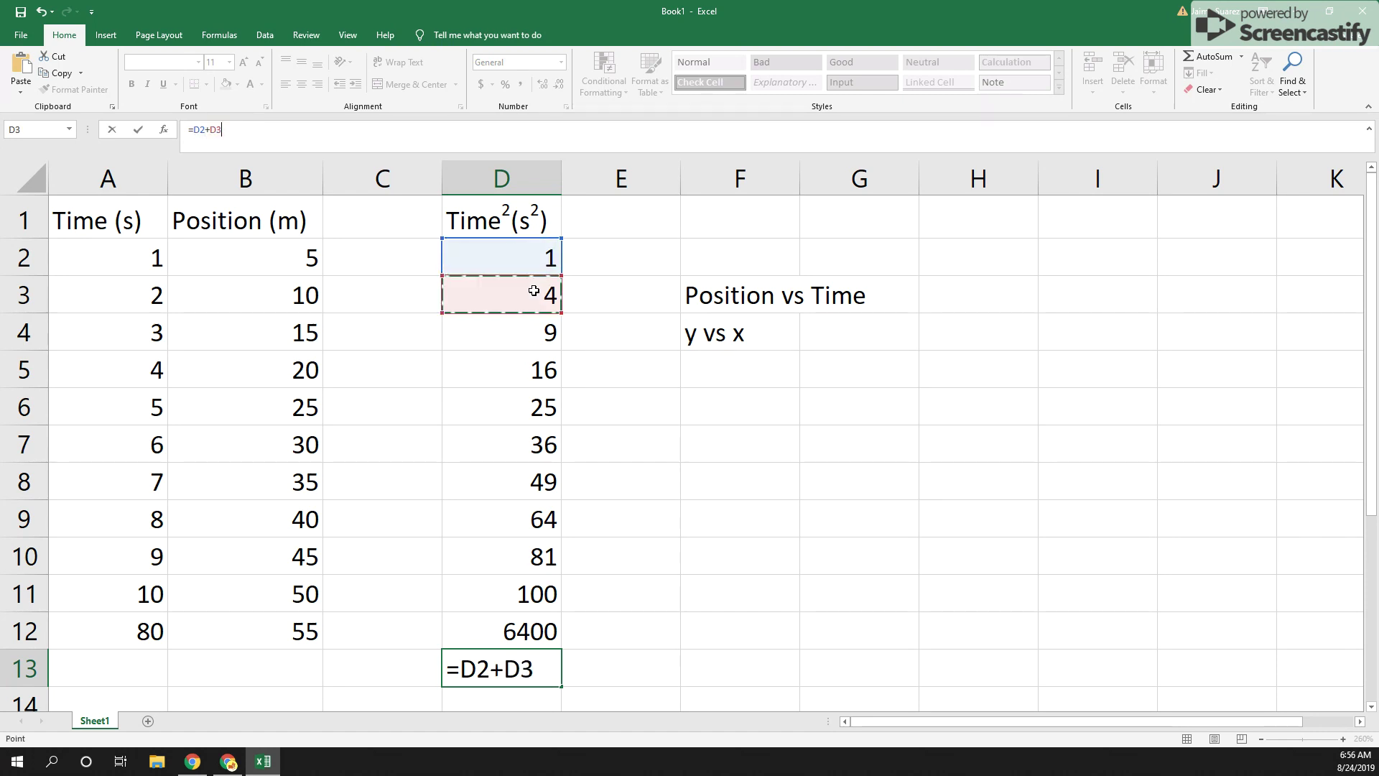
text(+)
click(532, 339)
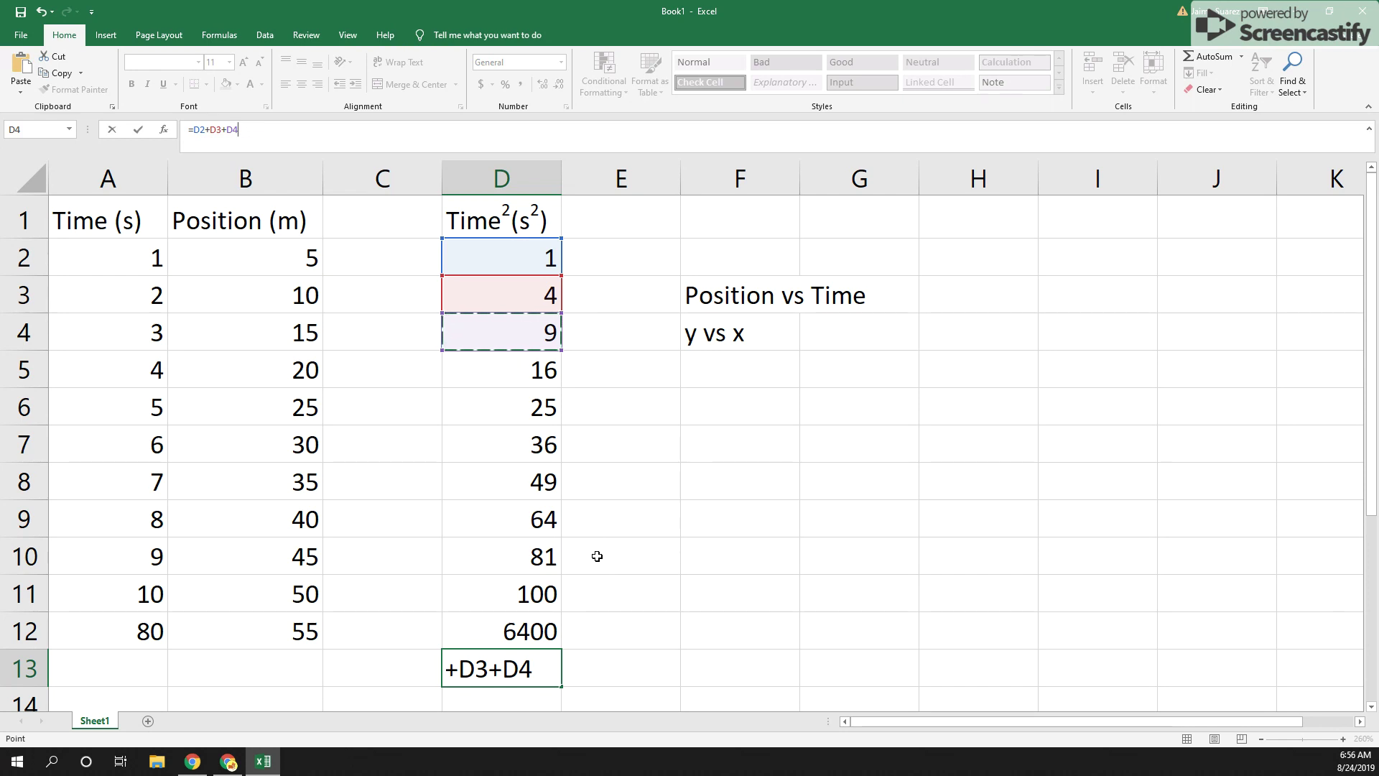
key(BackSpace)
key(BackSpace)
key(BackSpace)
key(BackSpace)
key(BackSpace)
key(BackSpace)
key(BackSpace)
key(BackSpace)
key(BackSpace)
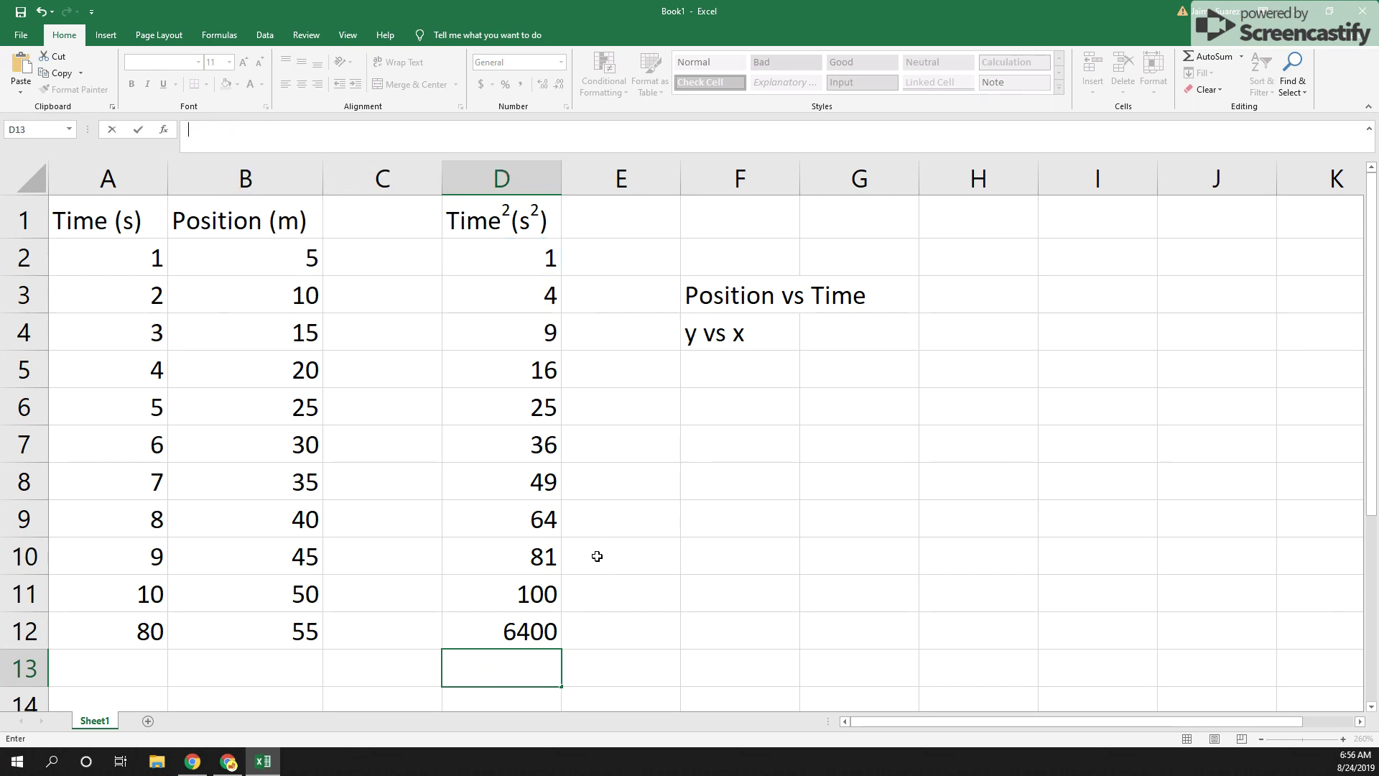
click(597, 452)
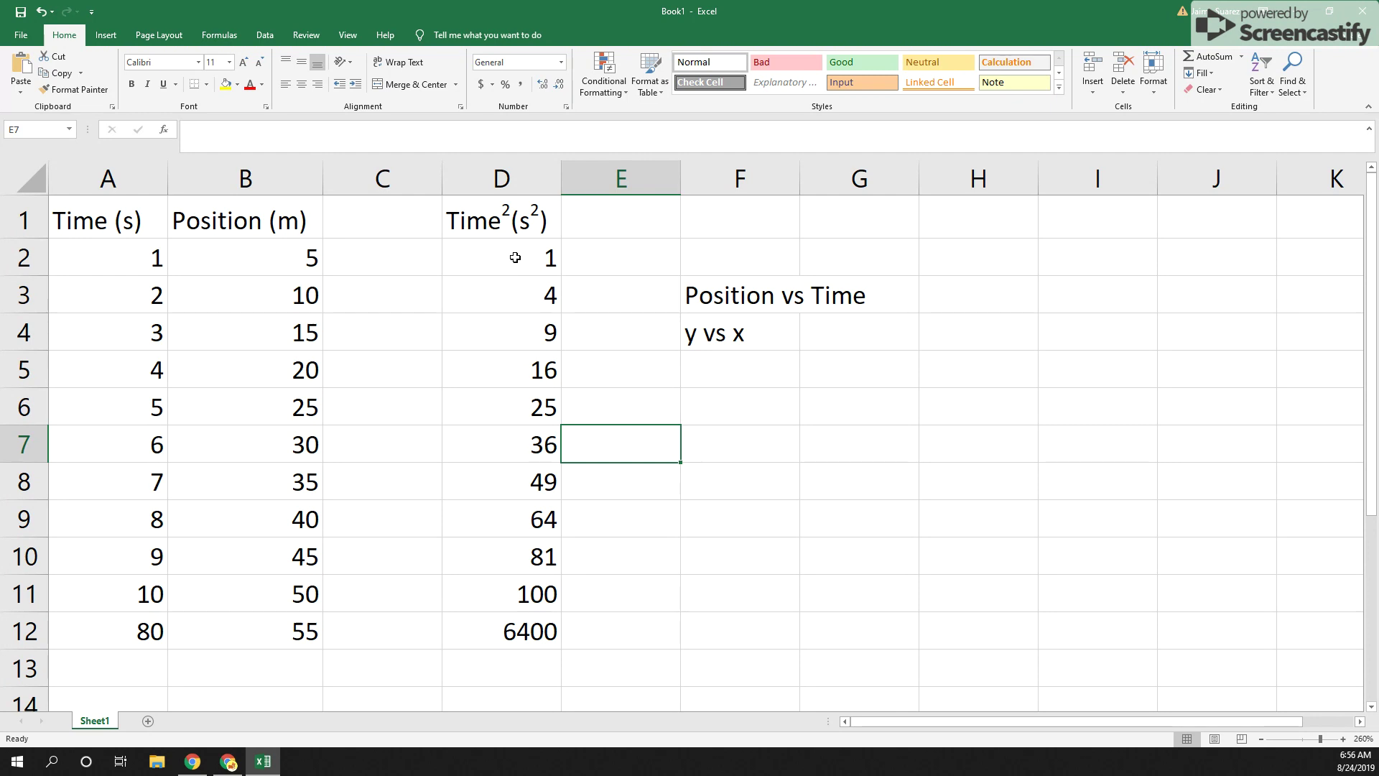
Total the squared times D2:D12 in D13 with AutoSum's Sum and check the resulting formula.
drag(501, 255, 454, 639)
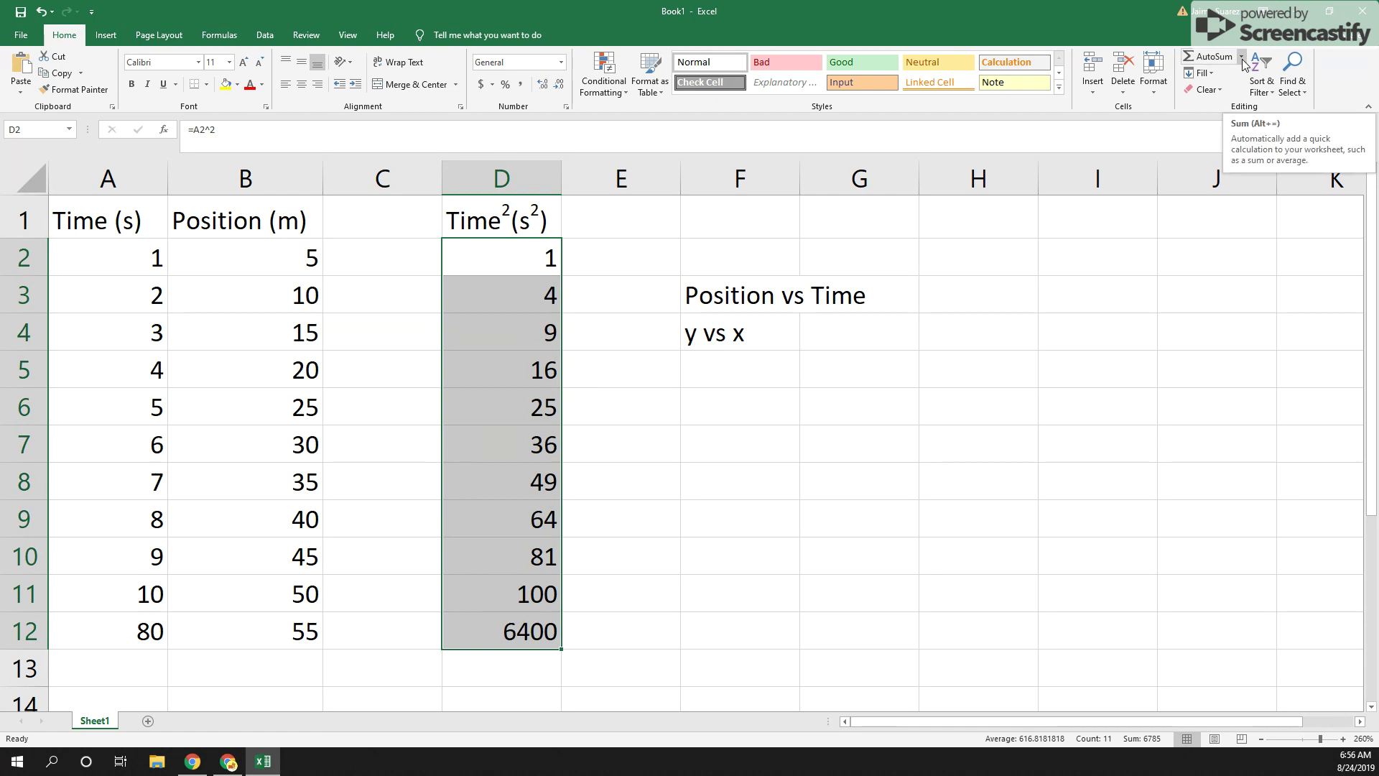
click(1241, 58)
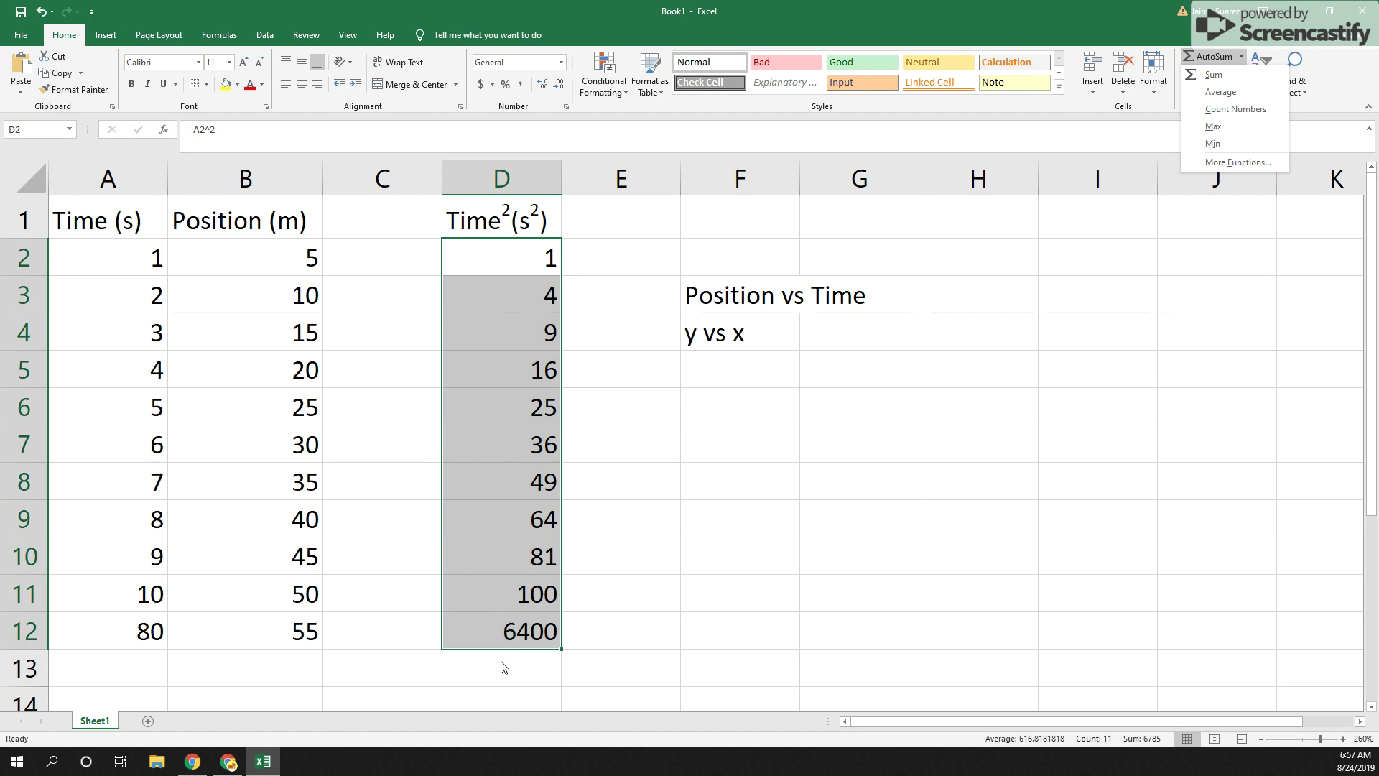
click(1212, 77)
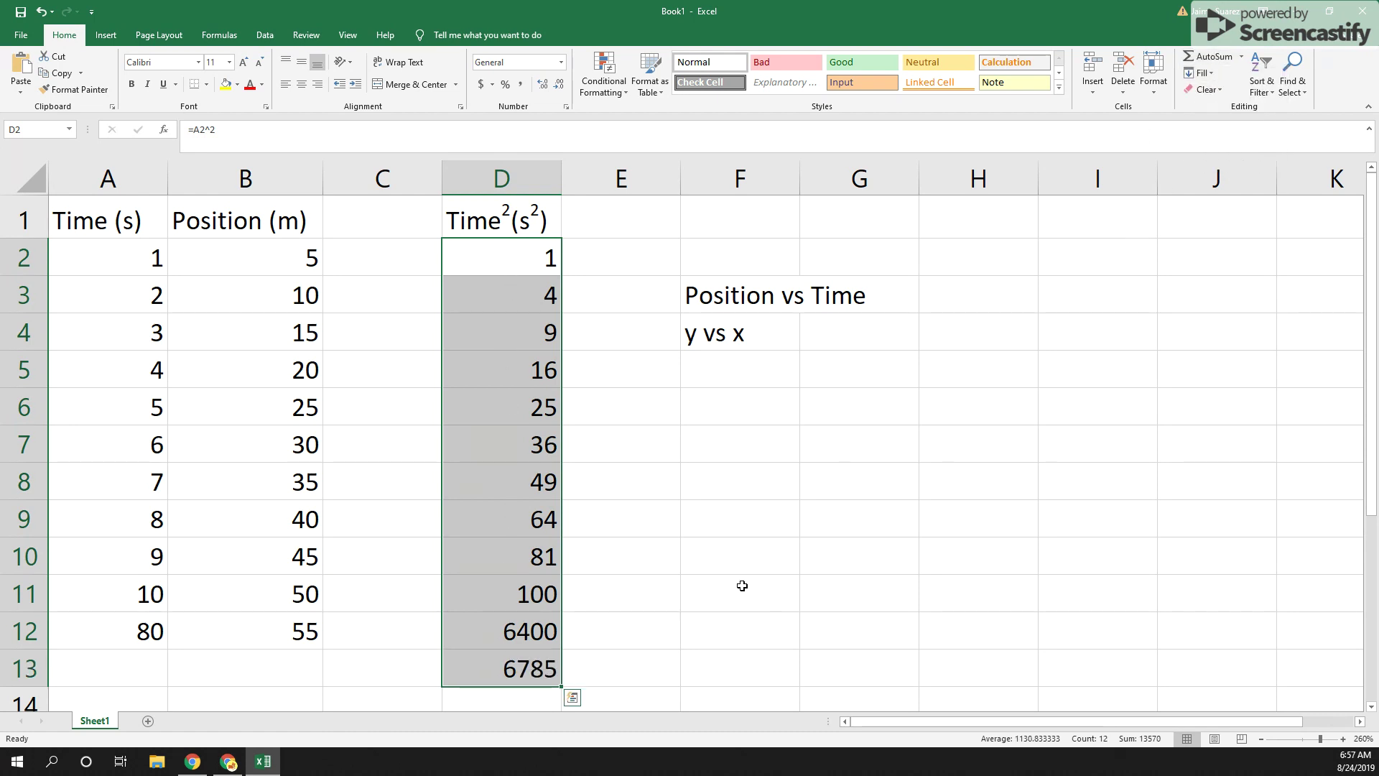
click(638, 573)
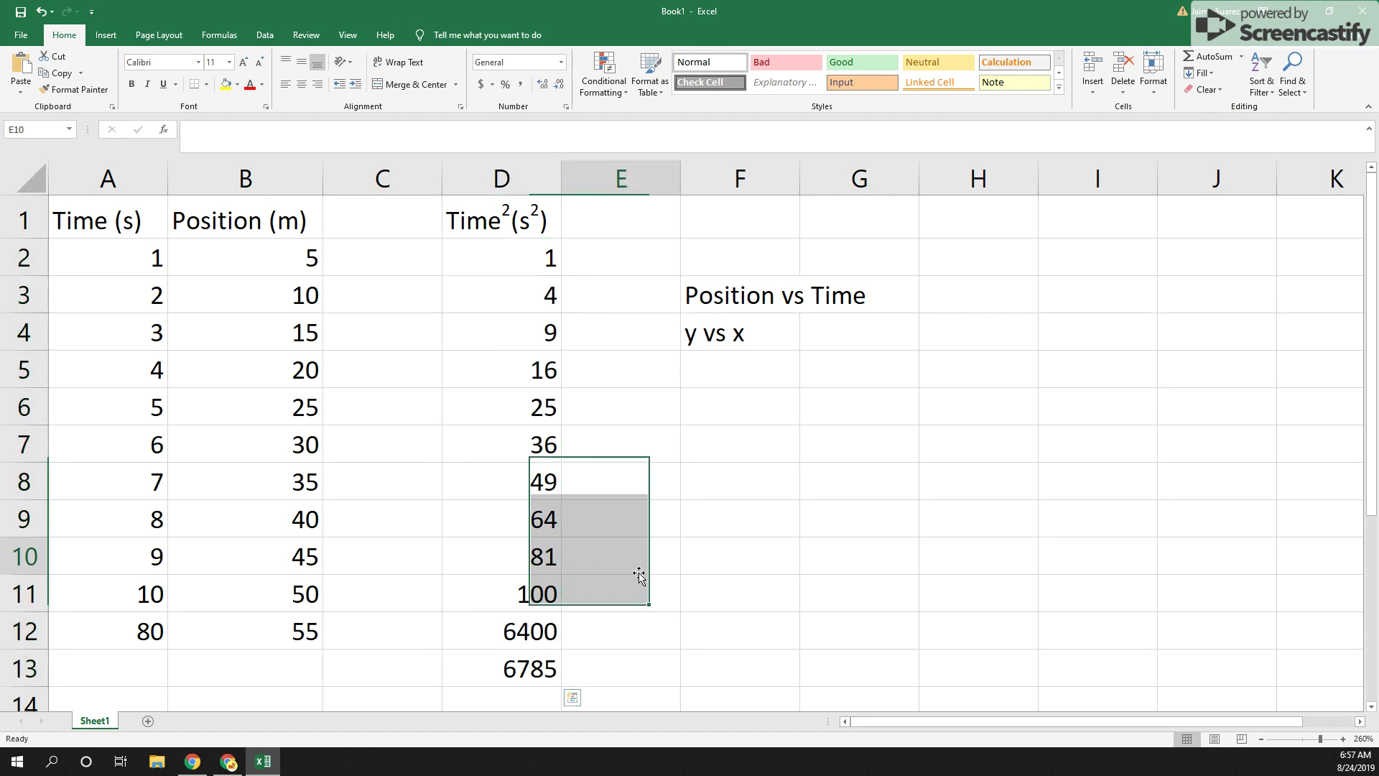
click(499, 660)
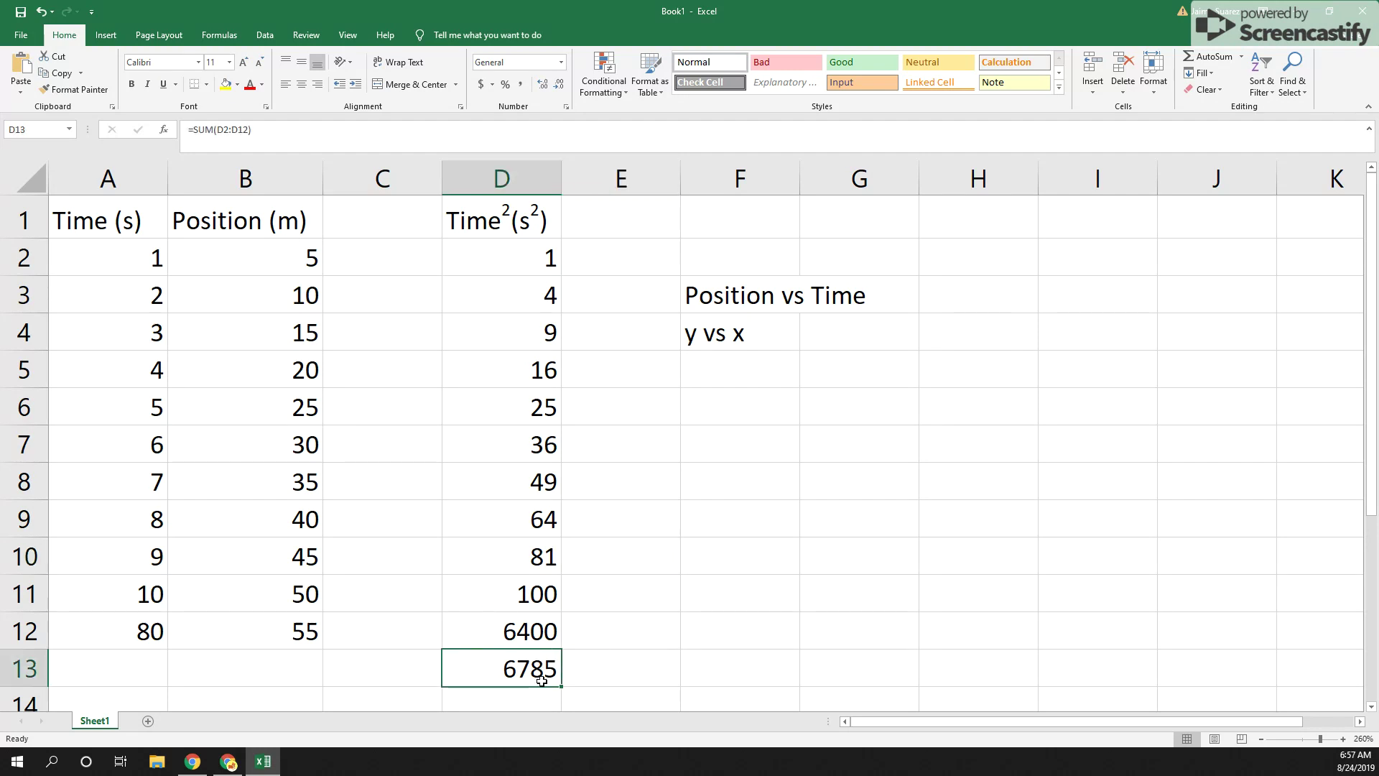
Change the time in A6 to 50 to test the linked formulas, and set it back to 5.
click(143, 410)
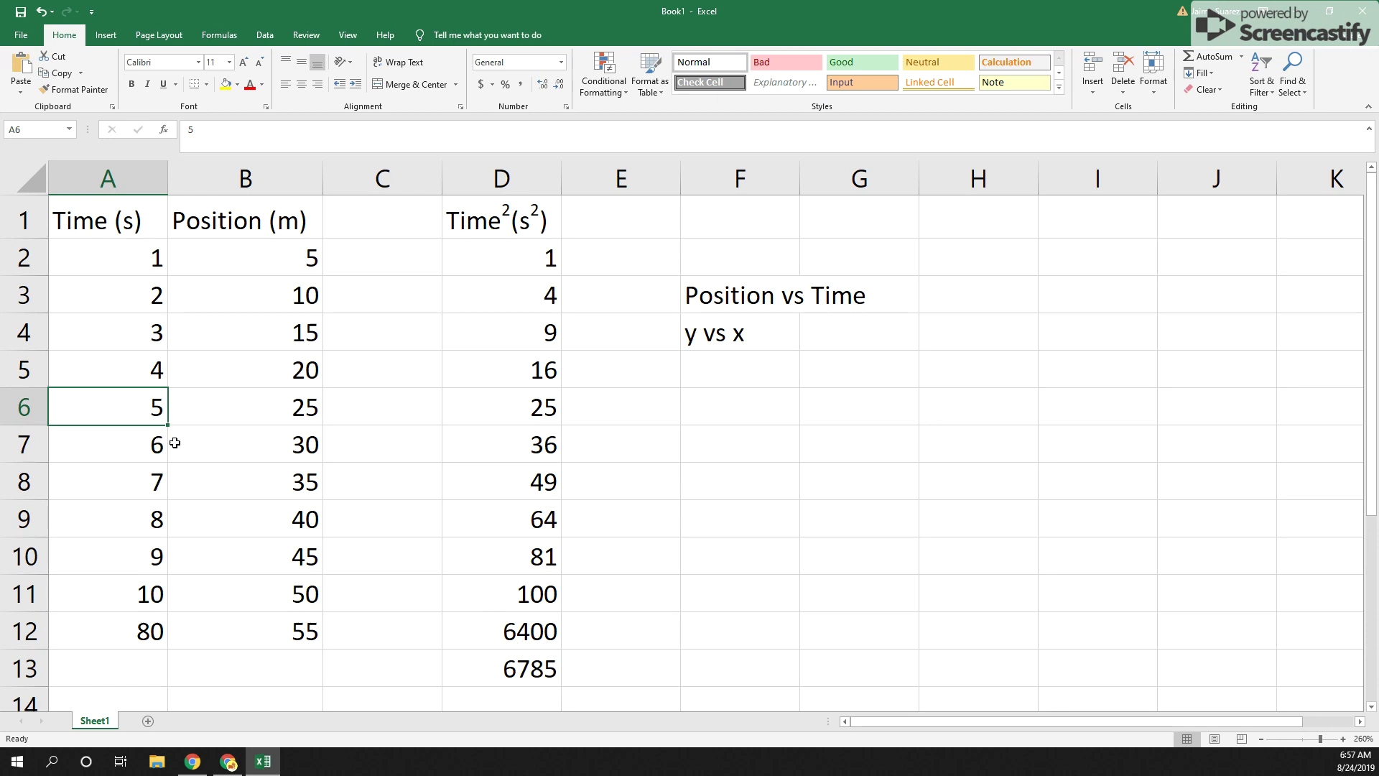
text(50)
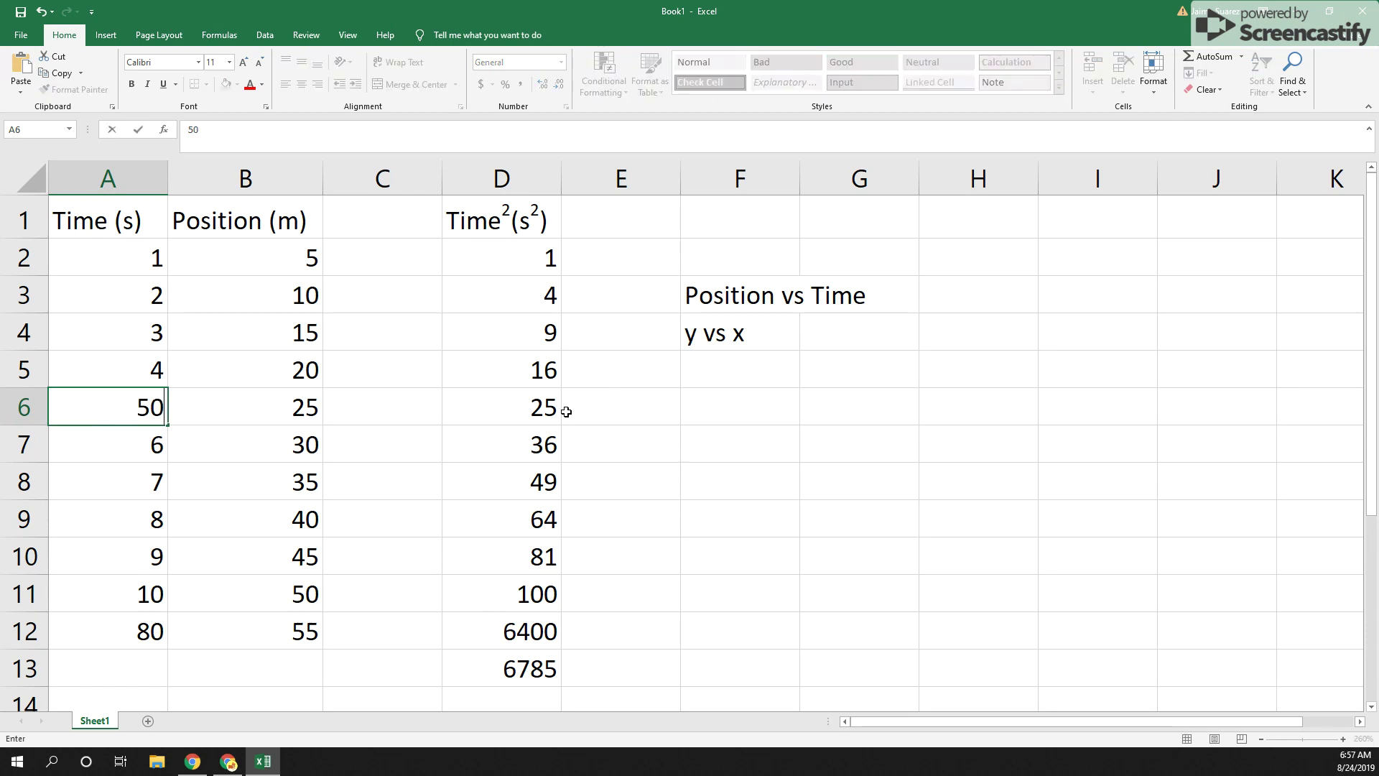
key(Return)
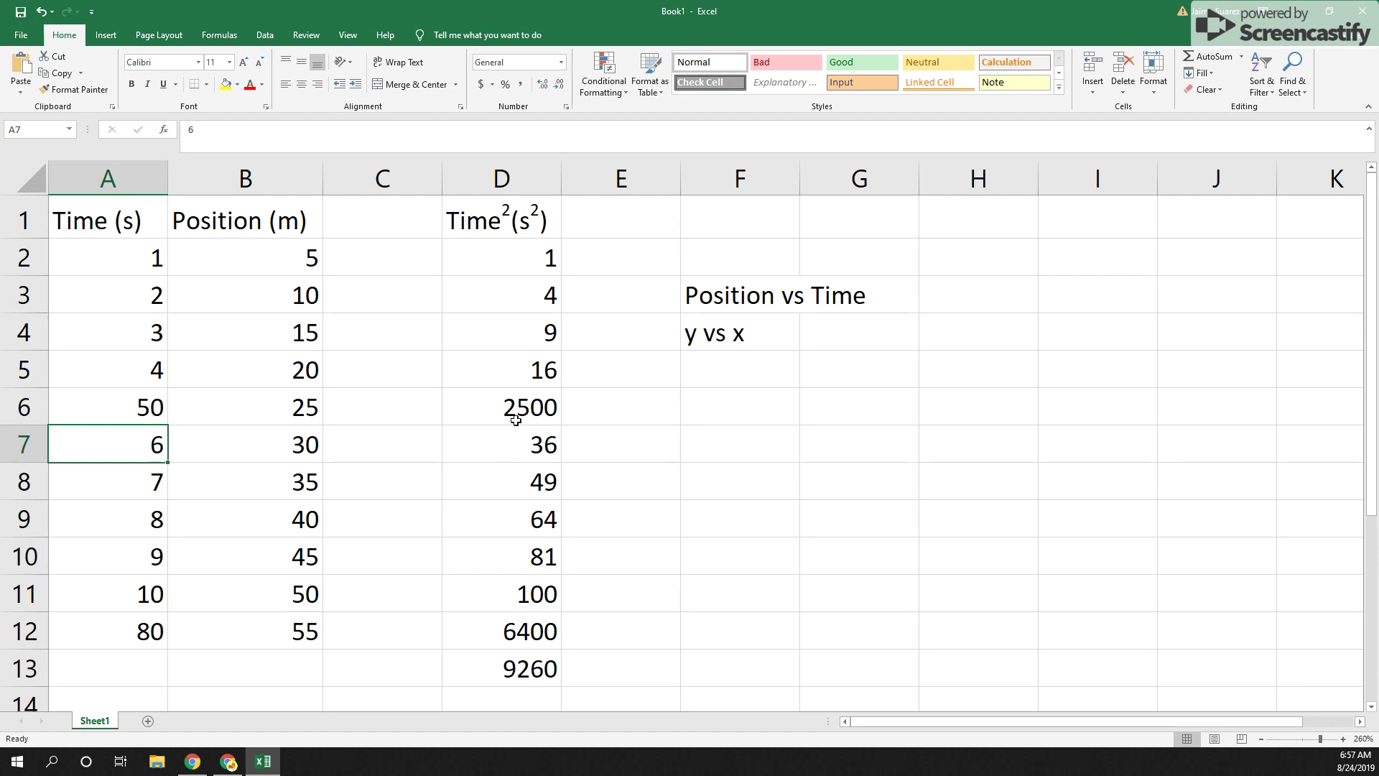
click(135, 407)
text(5)
key(Return)
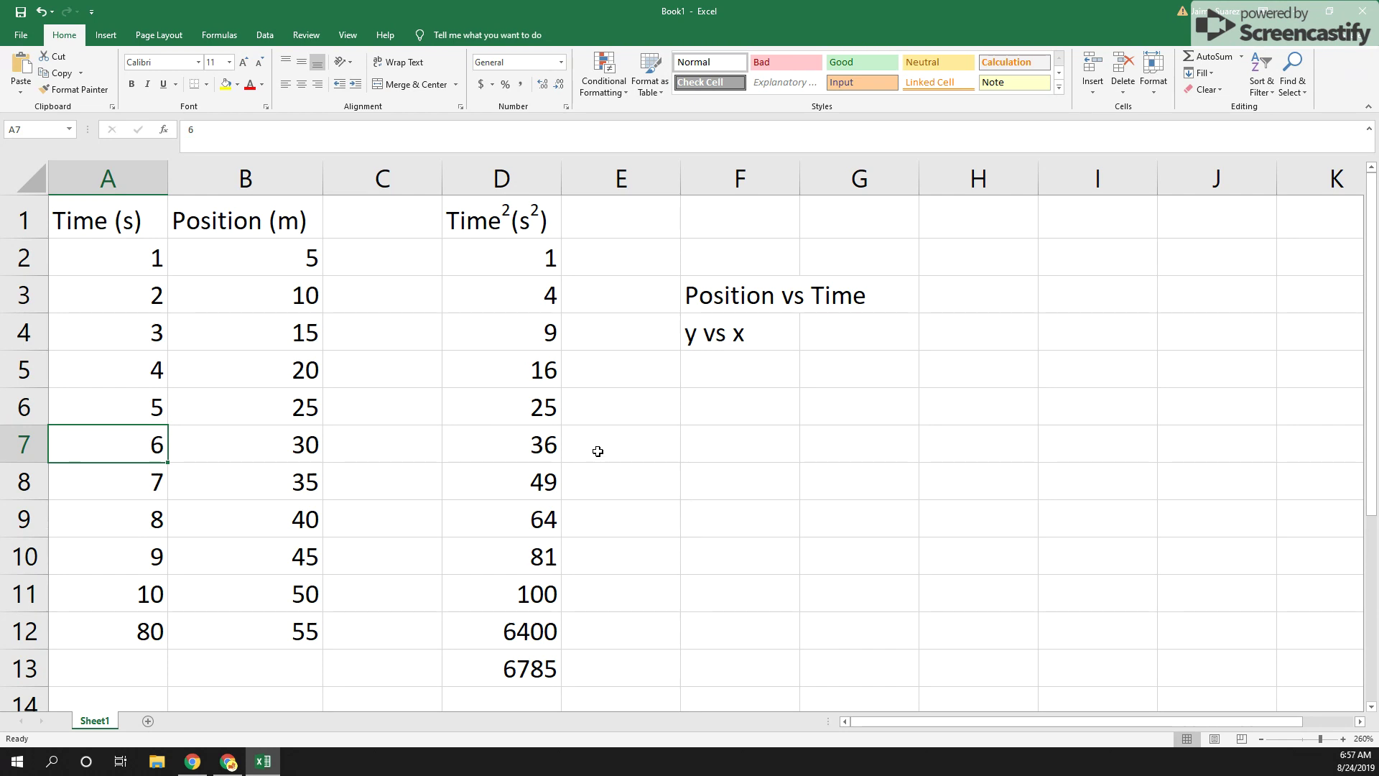
Calculate the average of the times A2:A12 in A13 with AutoSum's Average.
drag(105, 265, 124, 629)
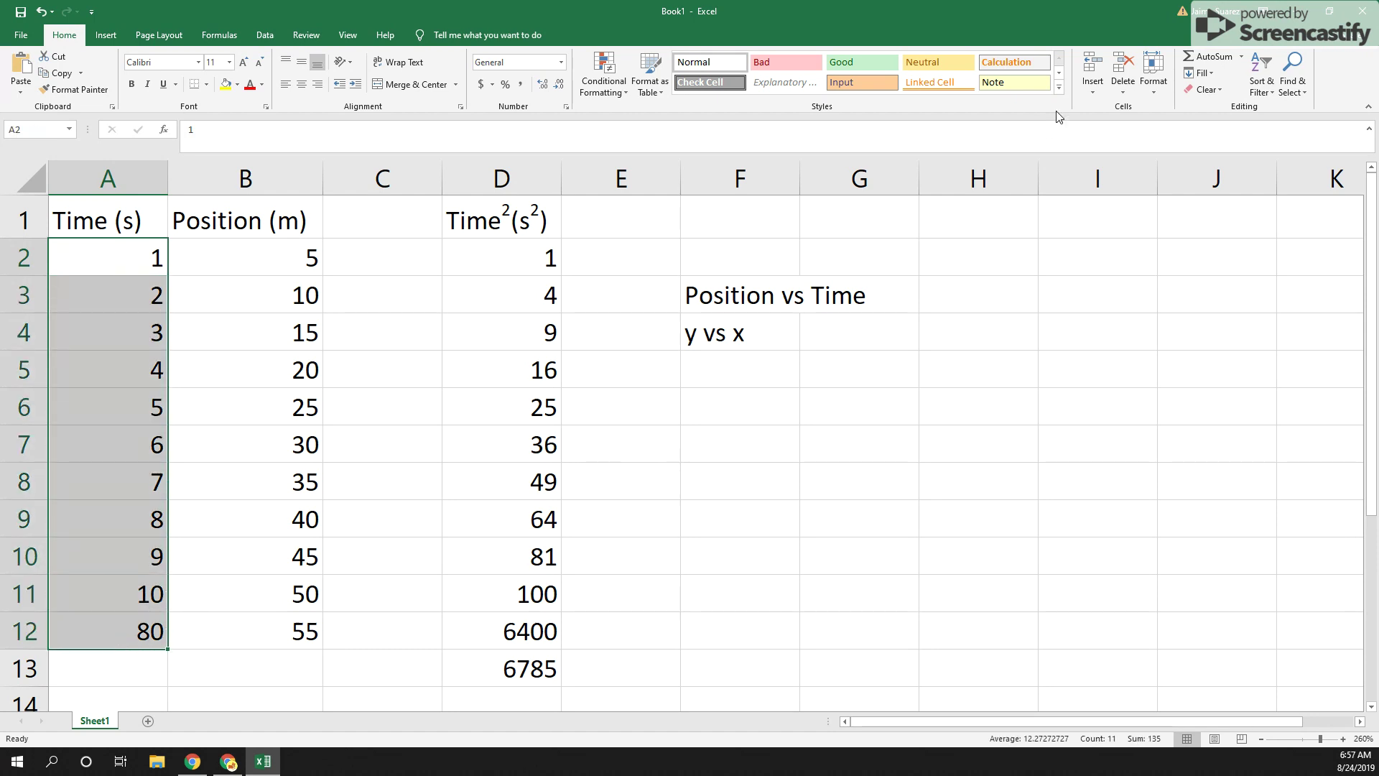
click(1241, 56)
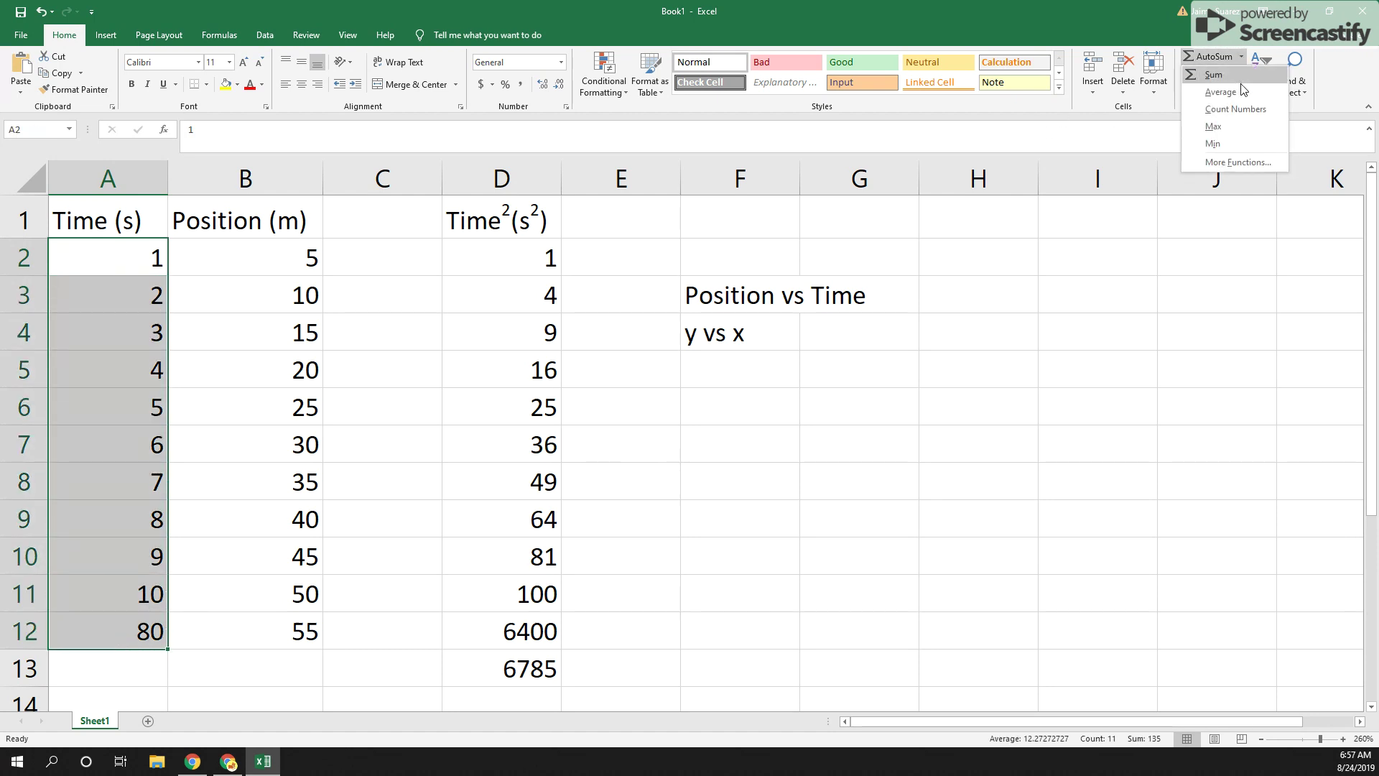
click(1240, 88)
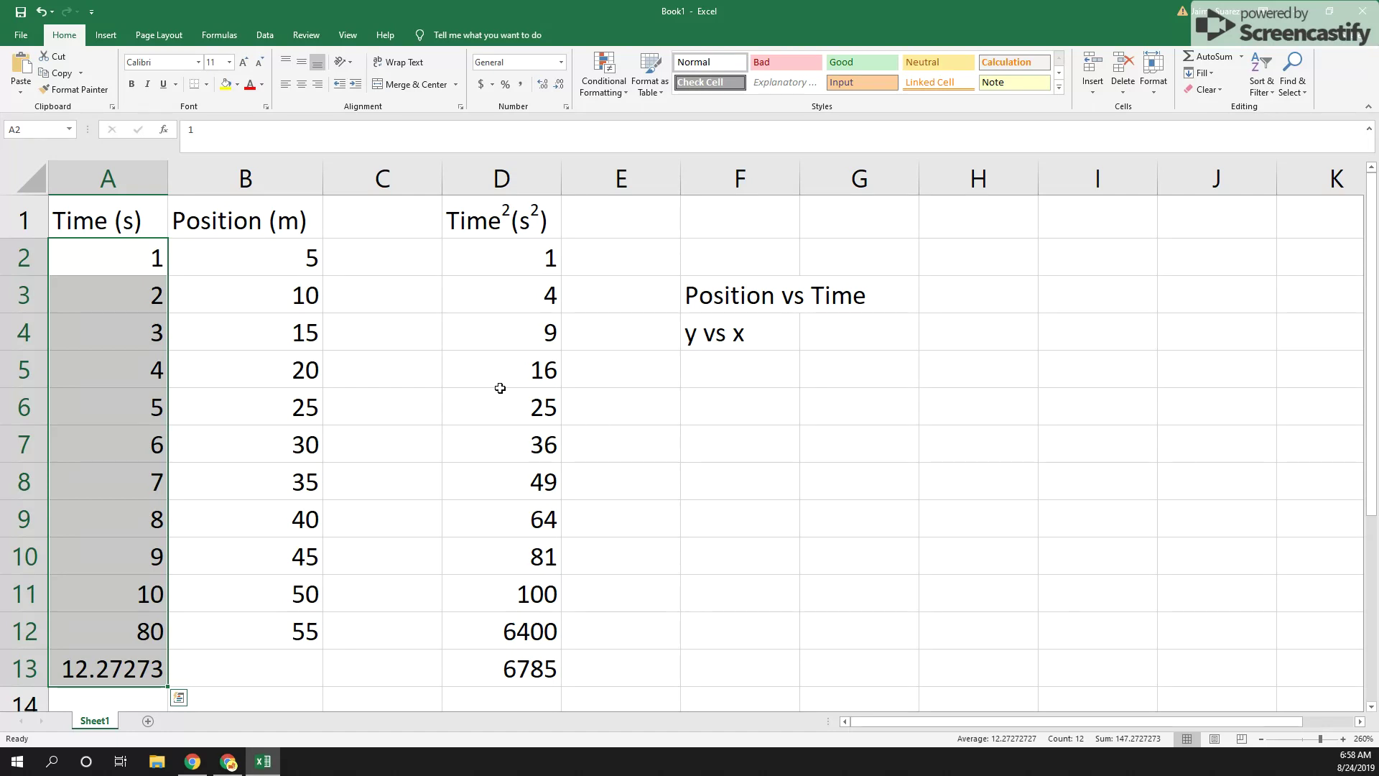
Examine the position values in column B and the squared-time formulas in column D cell by cell.
drag(306, 252, 280, 630)
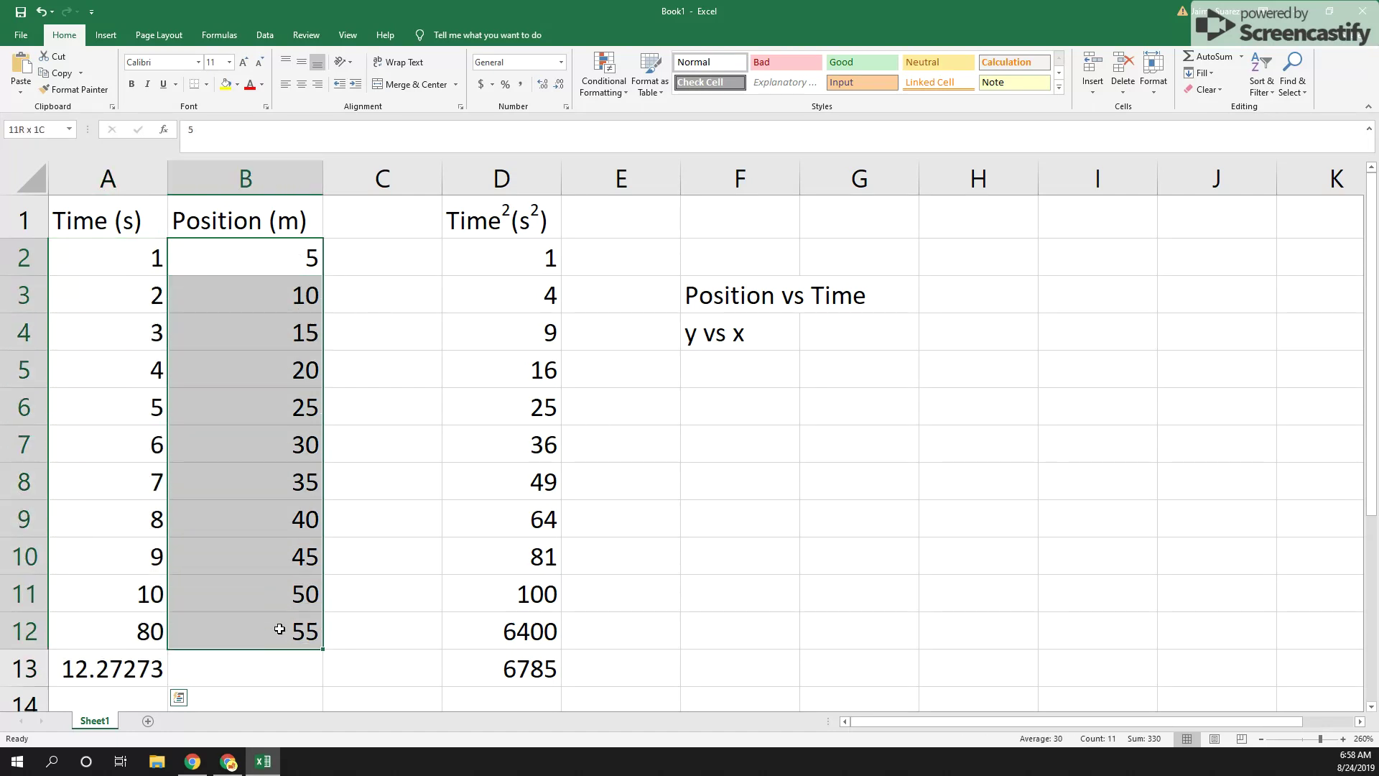
click(432, 480)
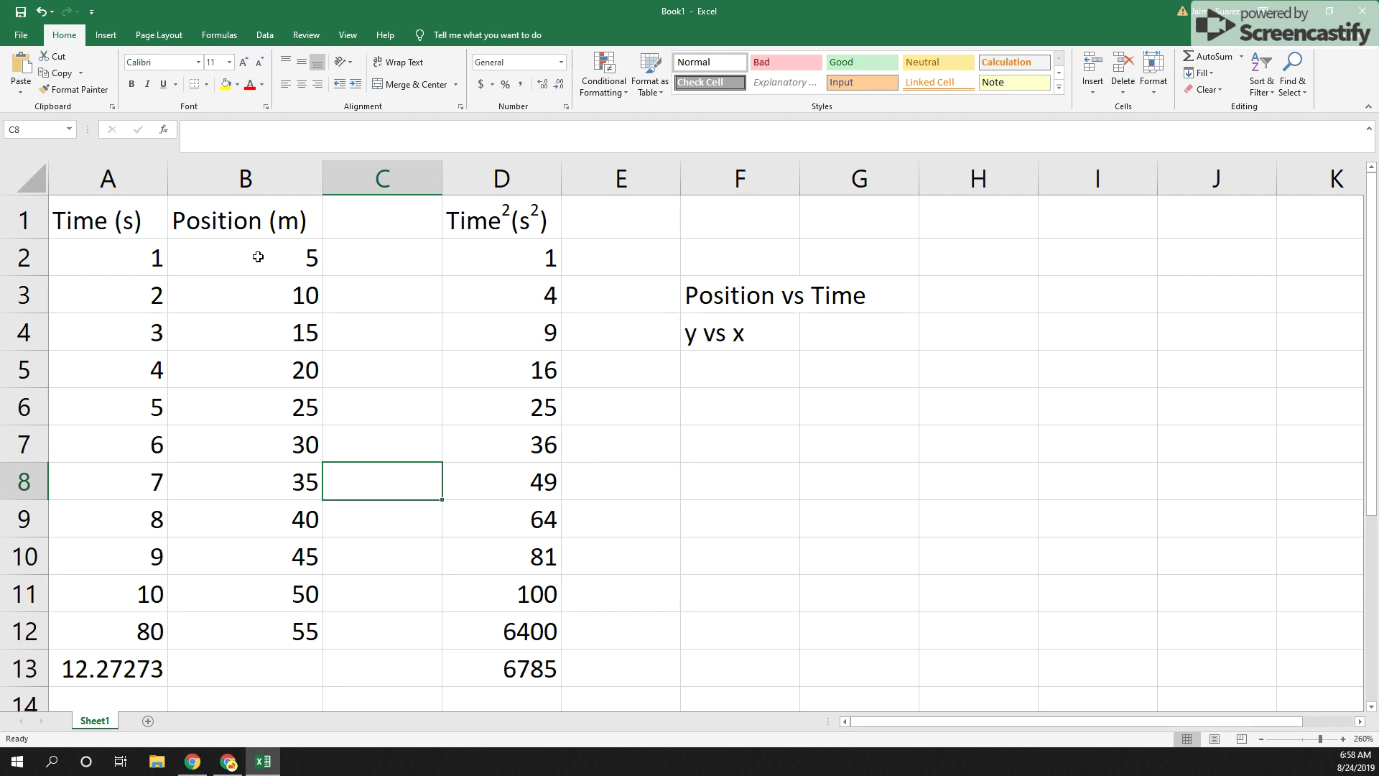
drag(263, 258, 242, 632)
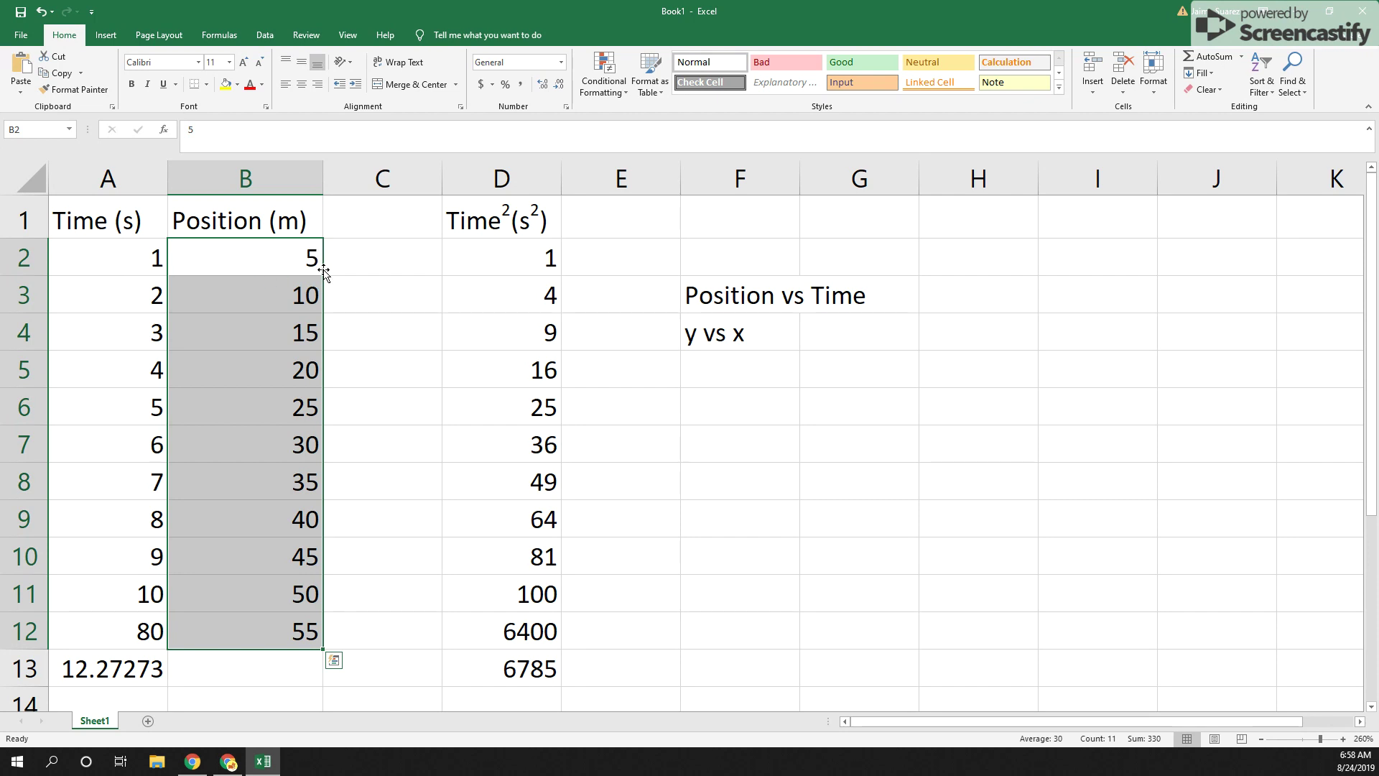
click(268, 271)
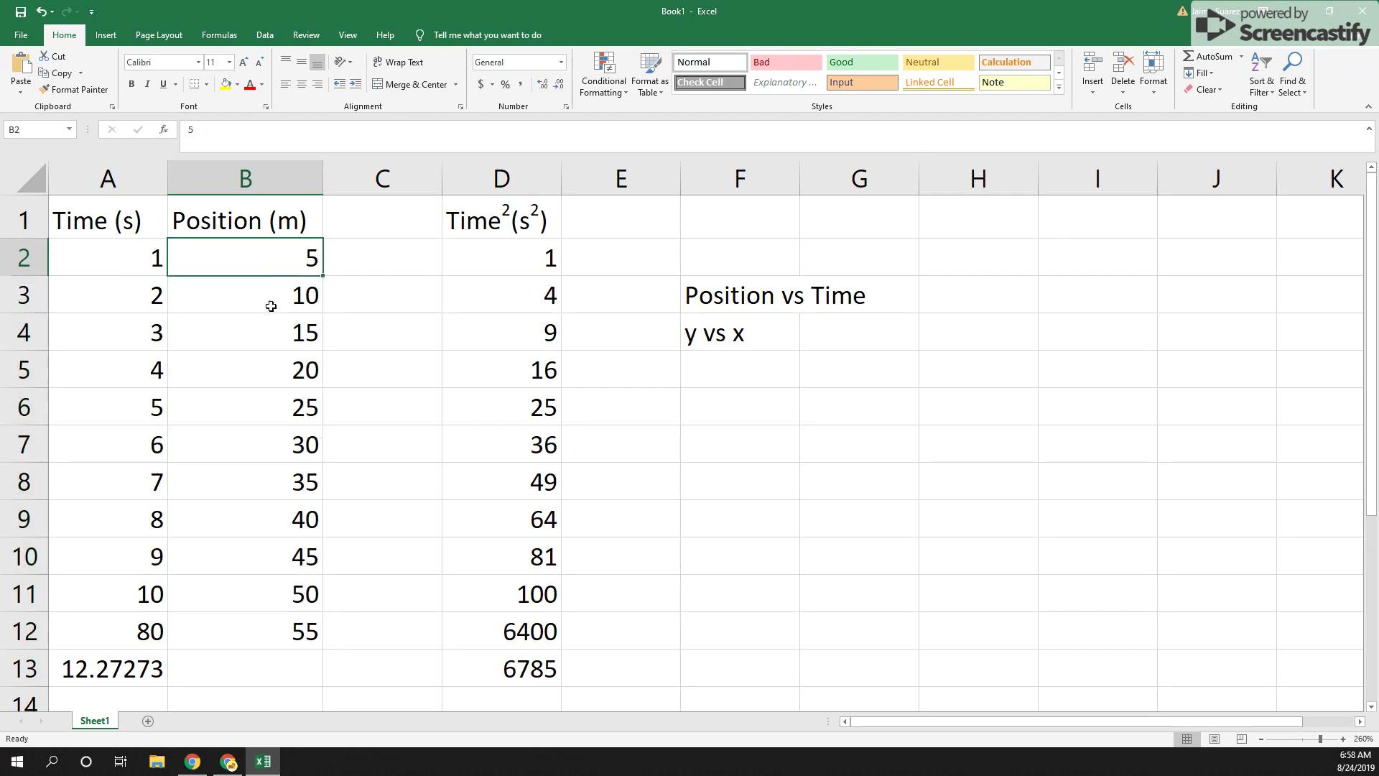
click(271, 302)
click(270, 372)
click(270, 434)
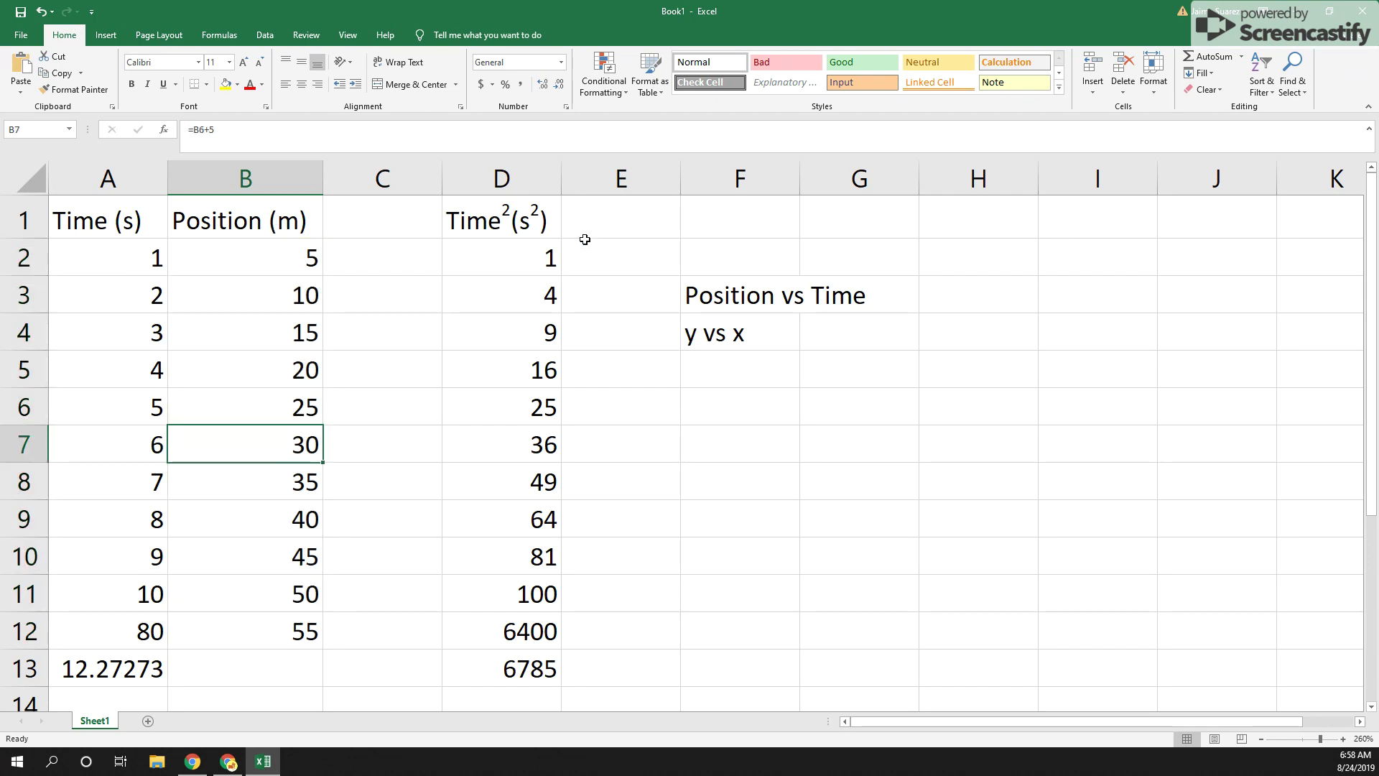
click(483, 260)
click(481, 296)
click(484, 334)
click(485, 371)
click(485, 408)
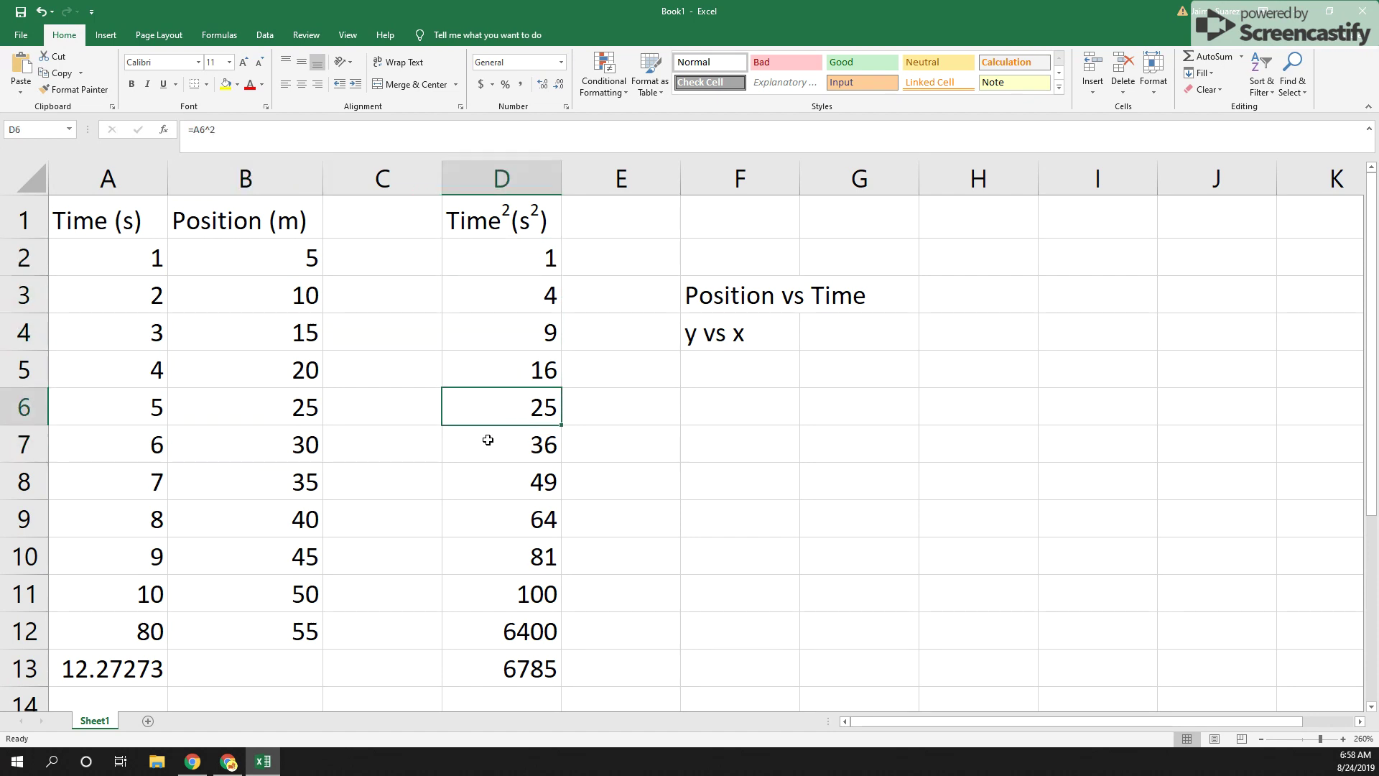
Fill the average formula from A13 across into B13 and compare the formulas in both cells.
click(132, 655)
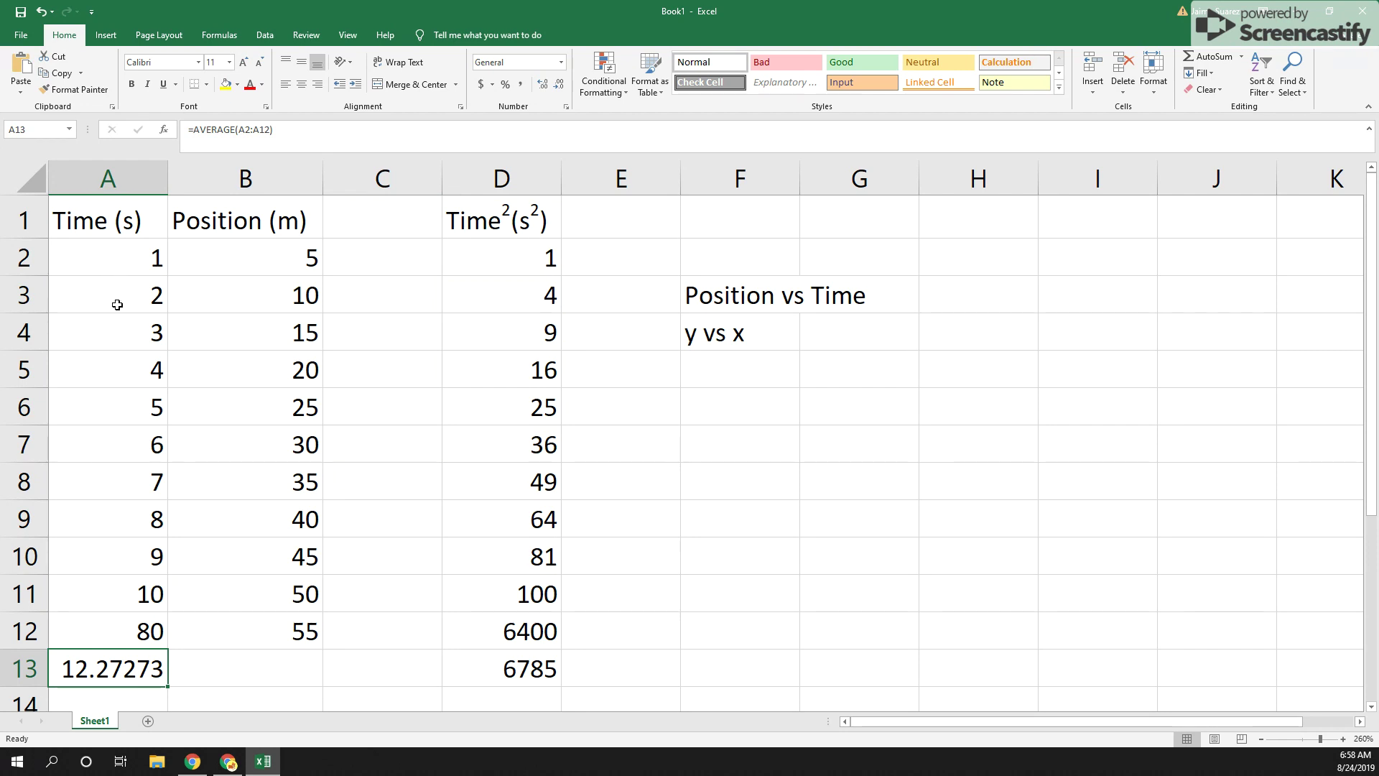
drag(169, 688, 171, 689)
drag(168, 688, 298, 679)
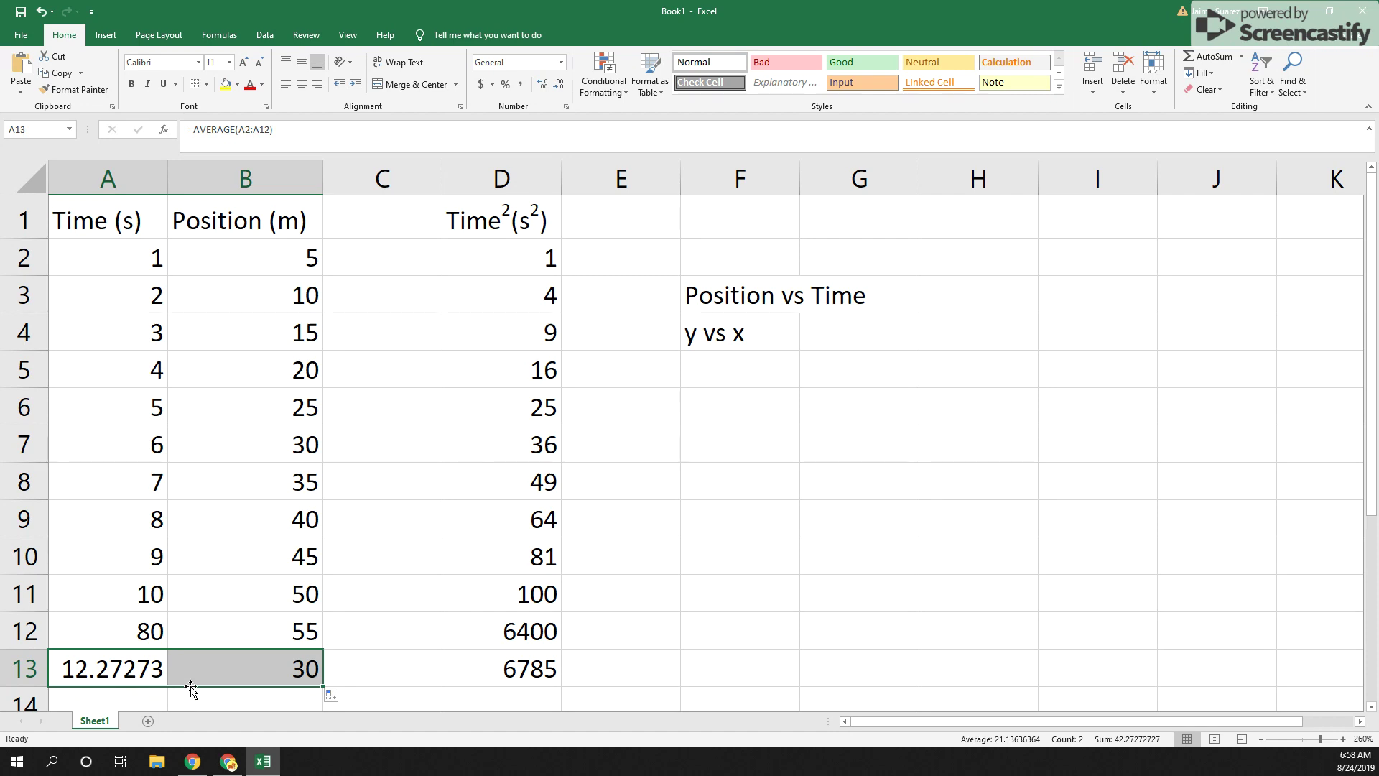
click(255, 677)
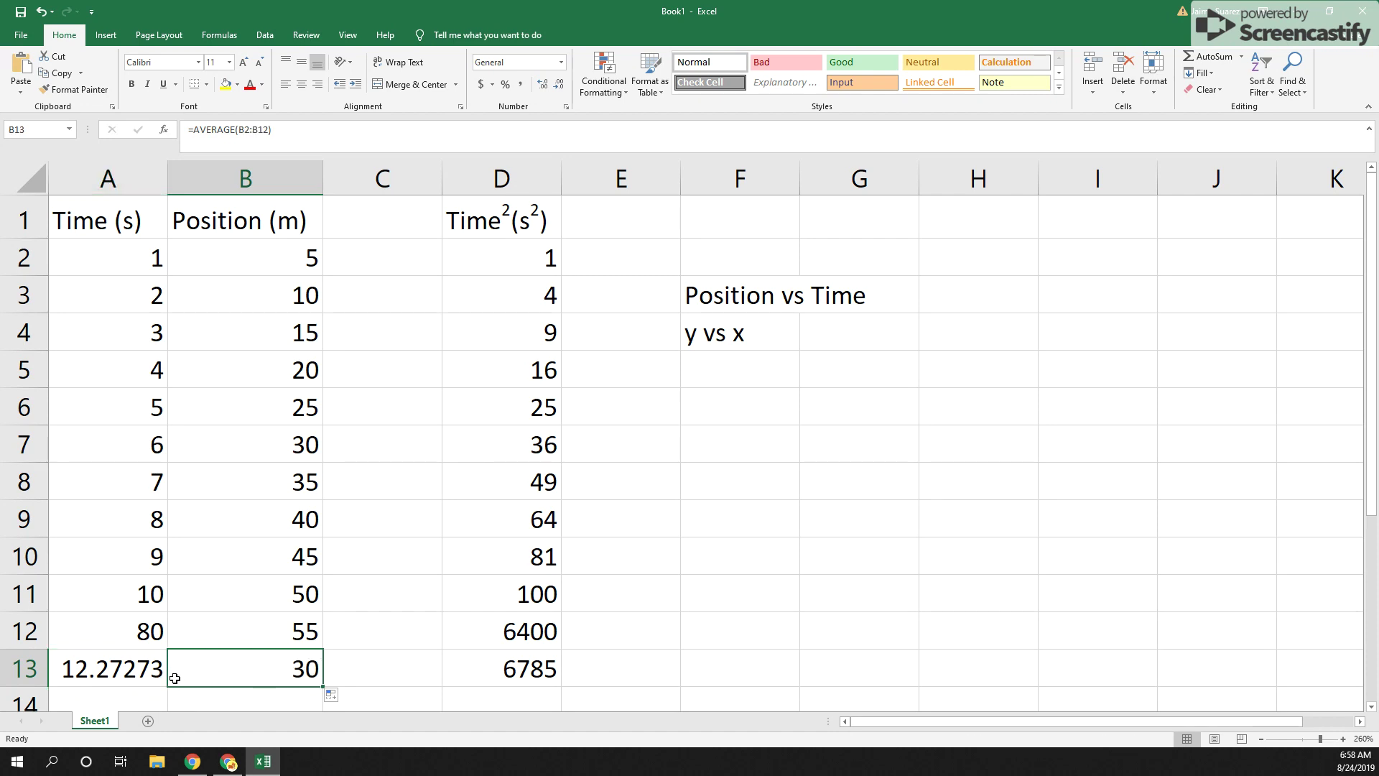
click(157, 679)
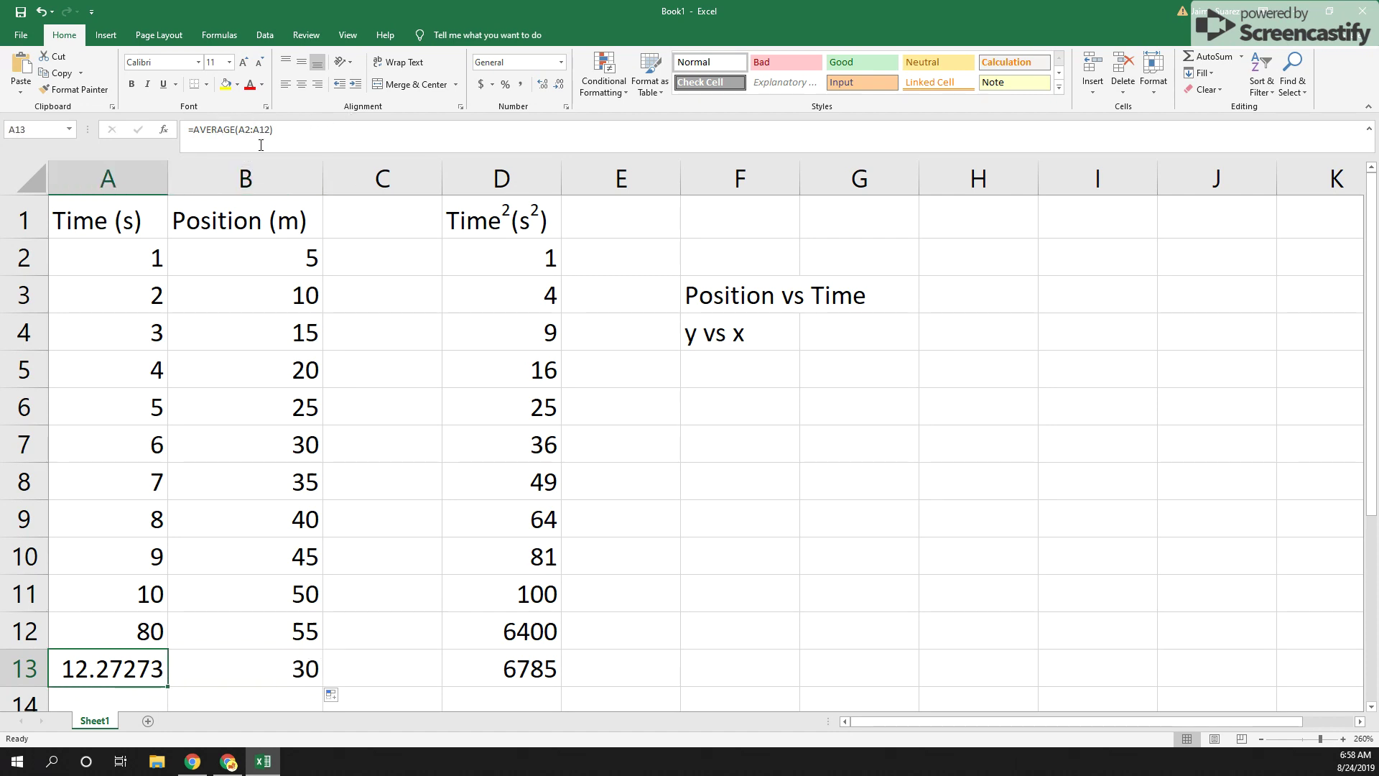
click(256, 667)
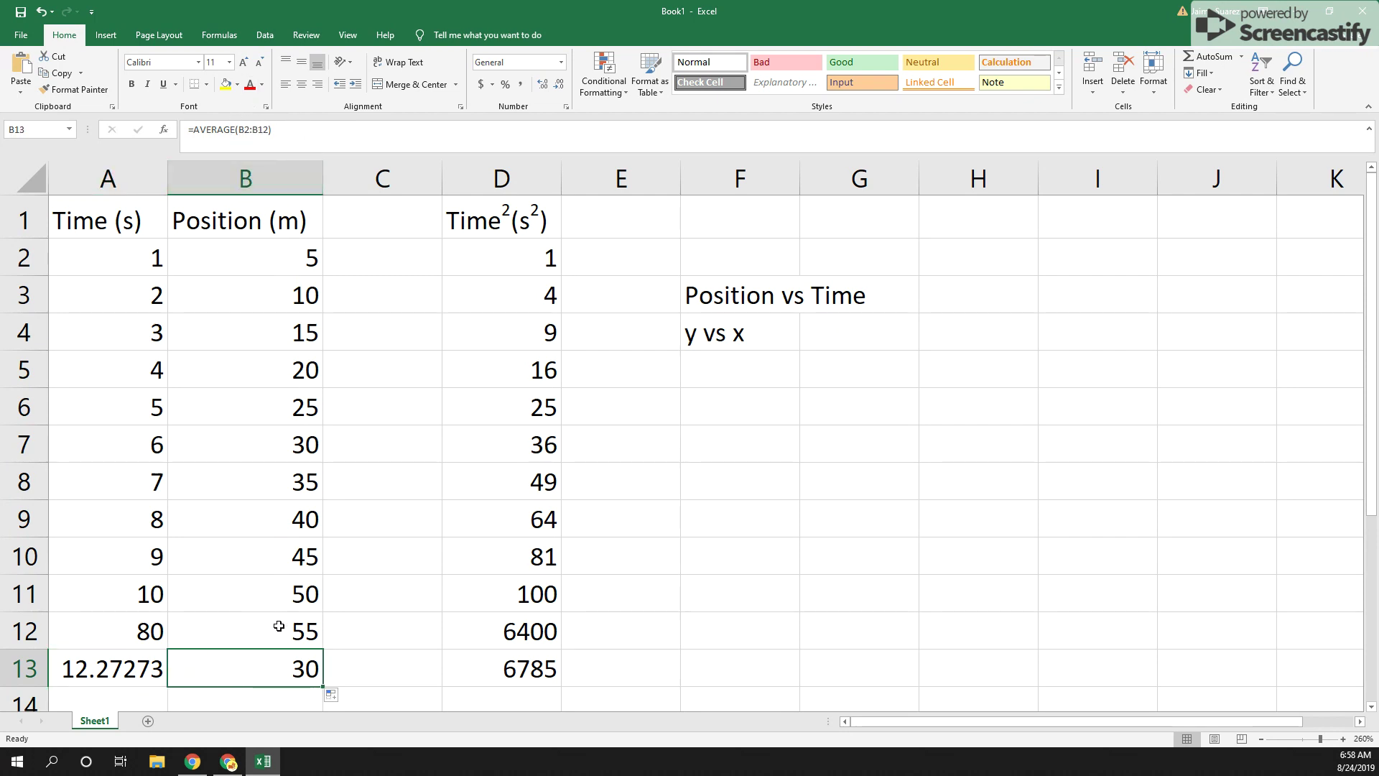
Sum the squared times D2:D12 in E13 with a hand-written SUM function.
click(543, 665)
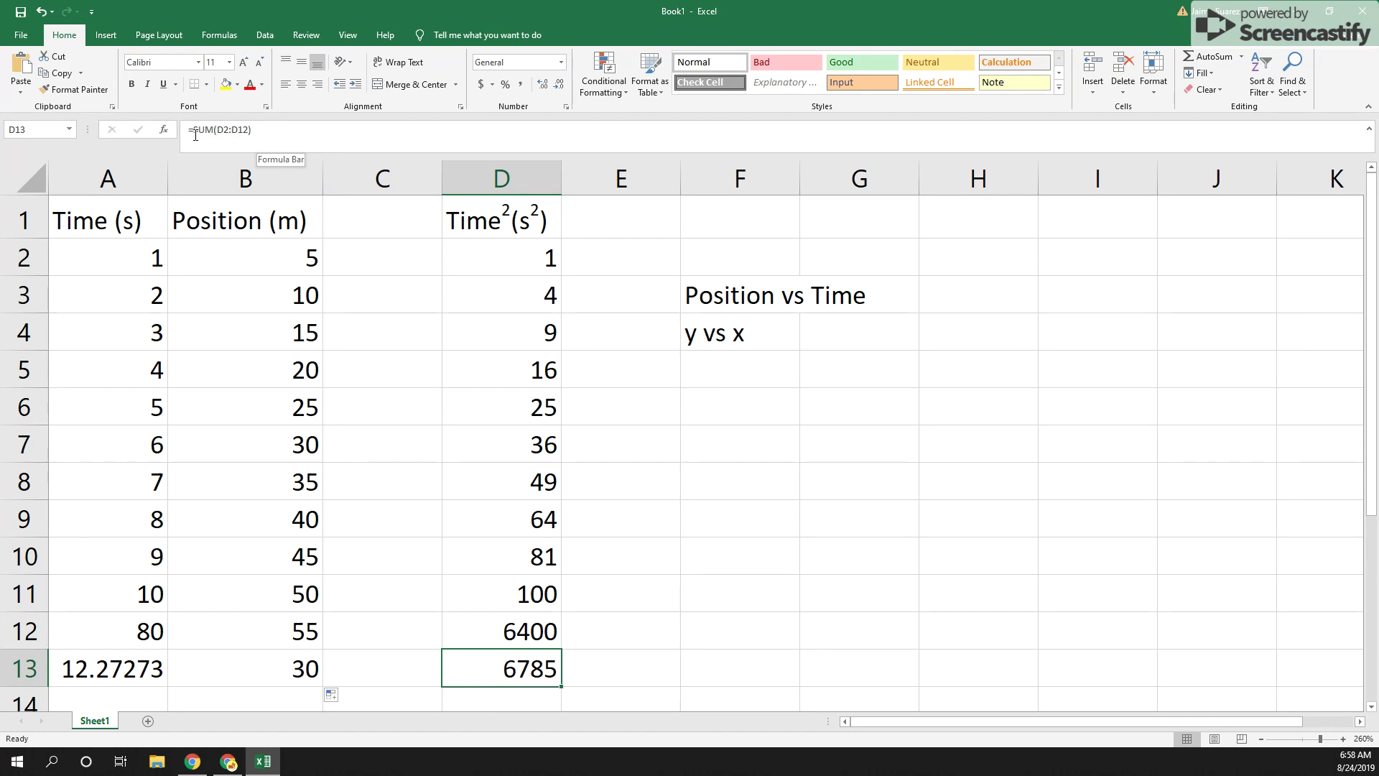
click(607, 672)
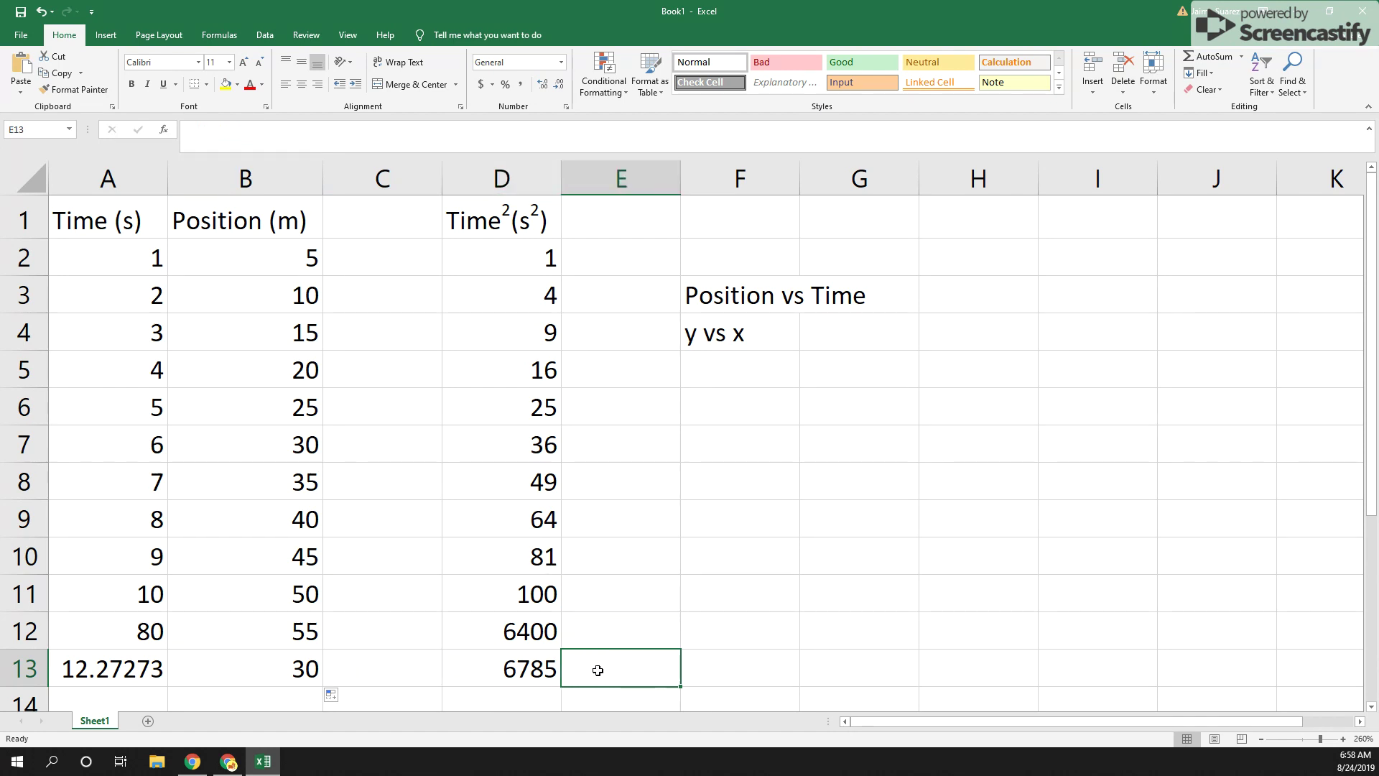
text(=sum)
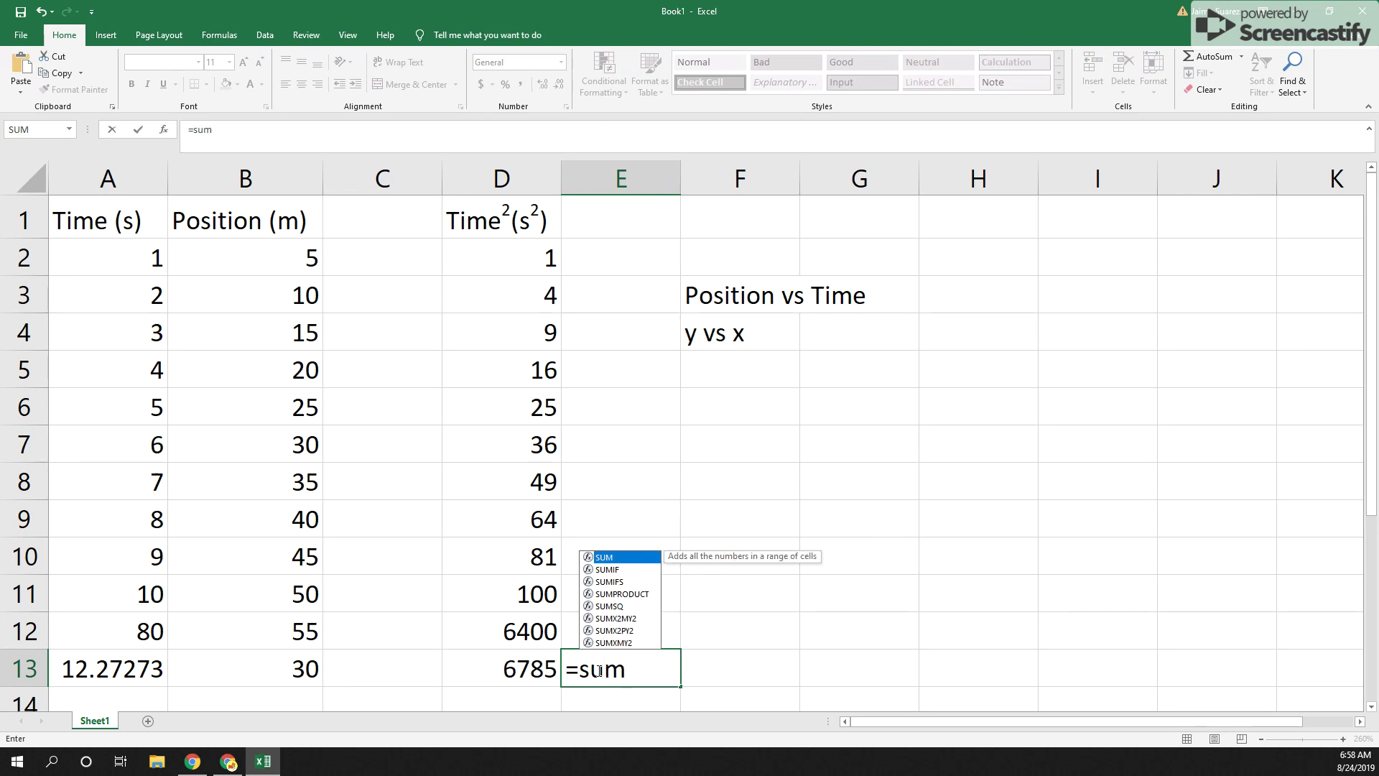
text(()
drag(499, 257, 500, 620)
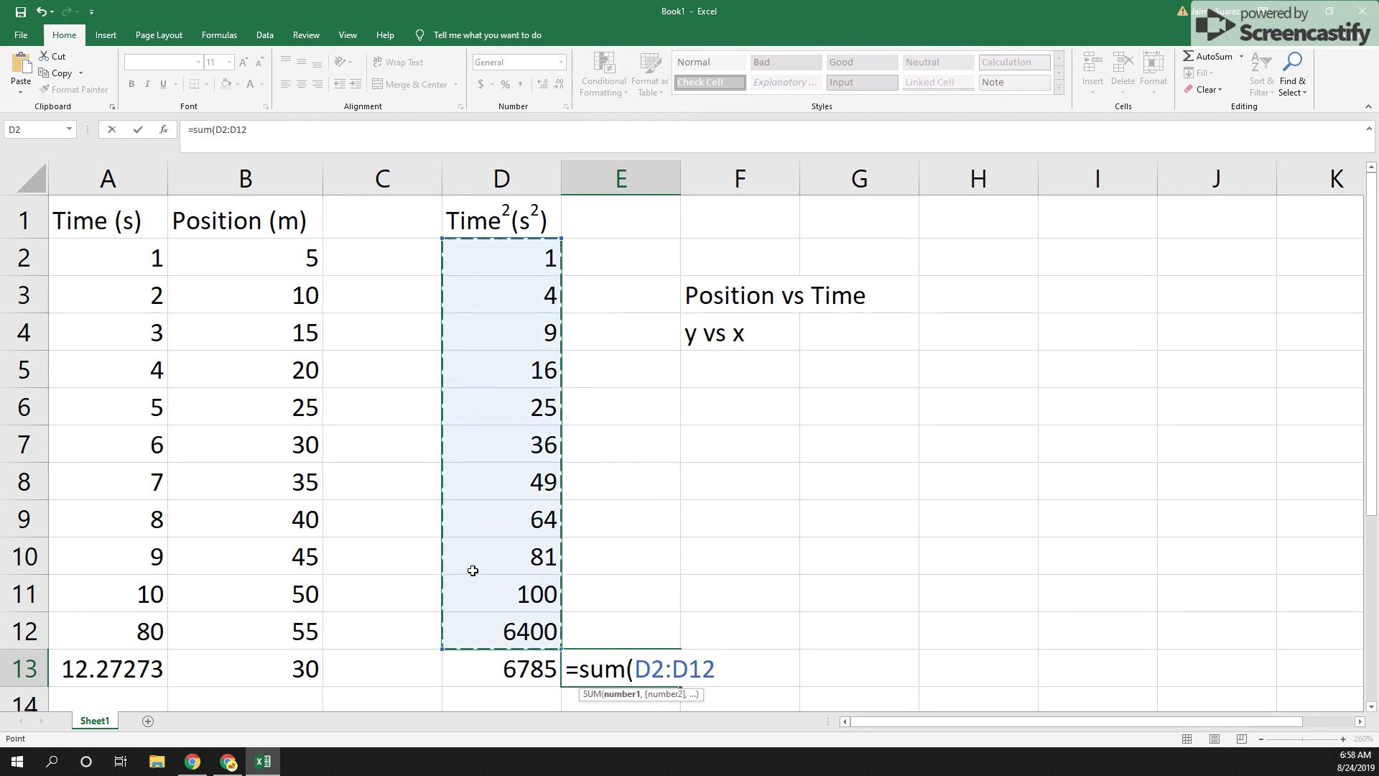
text())
key(Return)
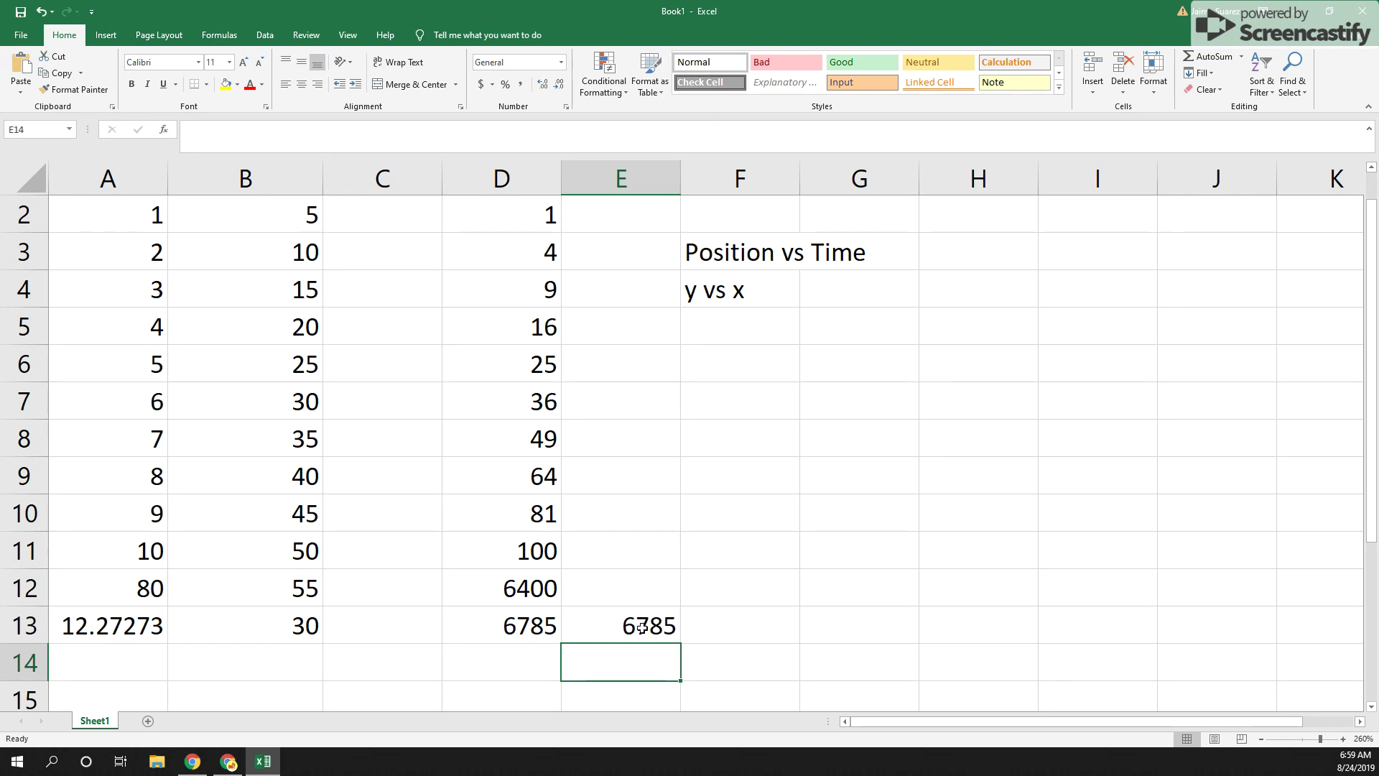
Check the squared-time cells at the end of column D and clear the duplicate sum from E13.
click(545, 480)
key(Down)
key(Down)
key(Down)
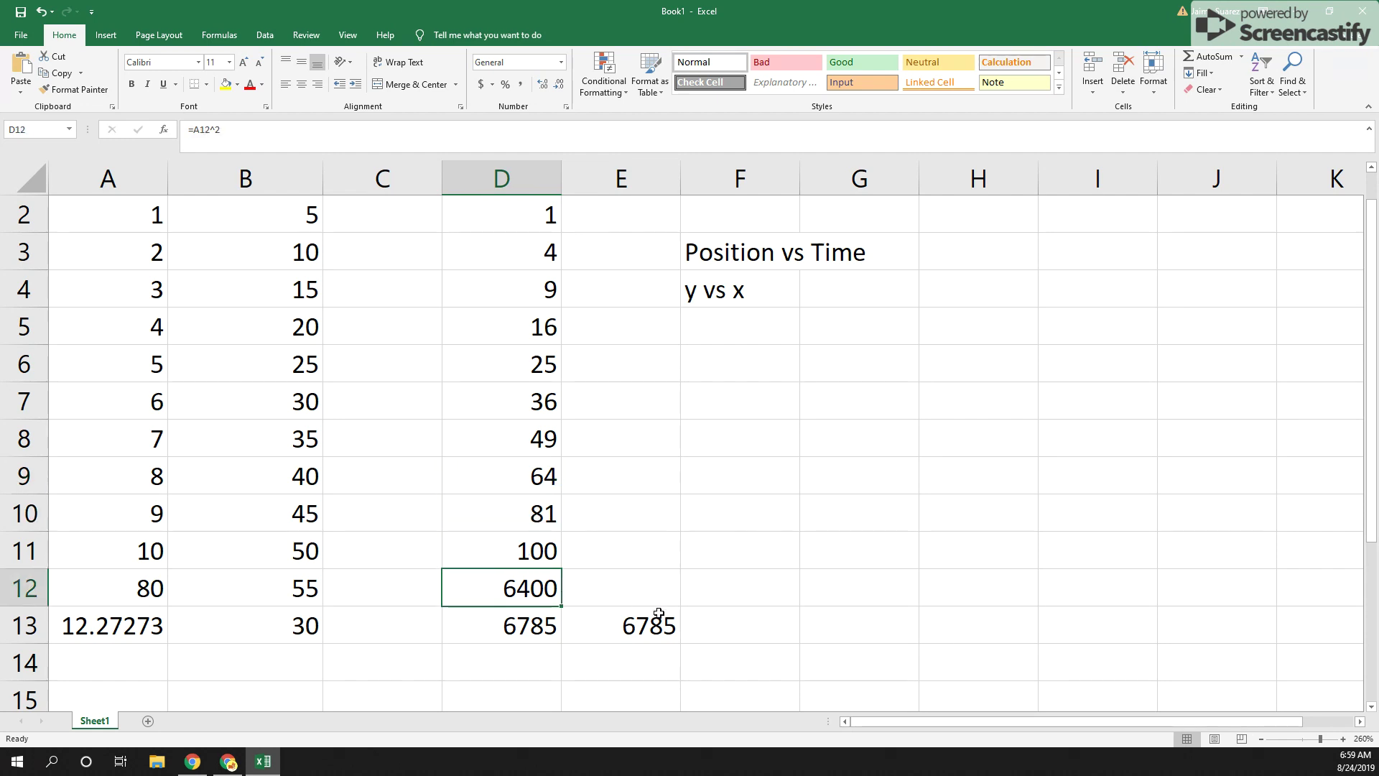
click(672, 624)
double_click(677, 622)
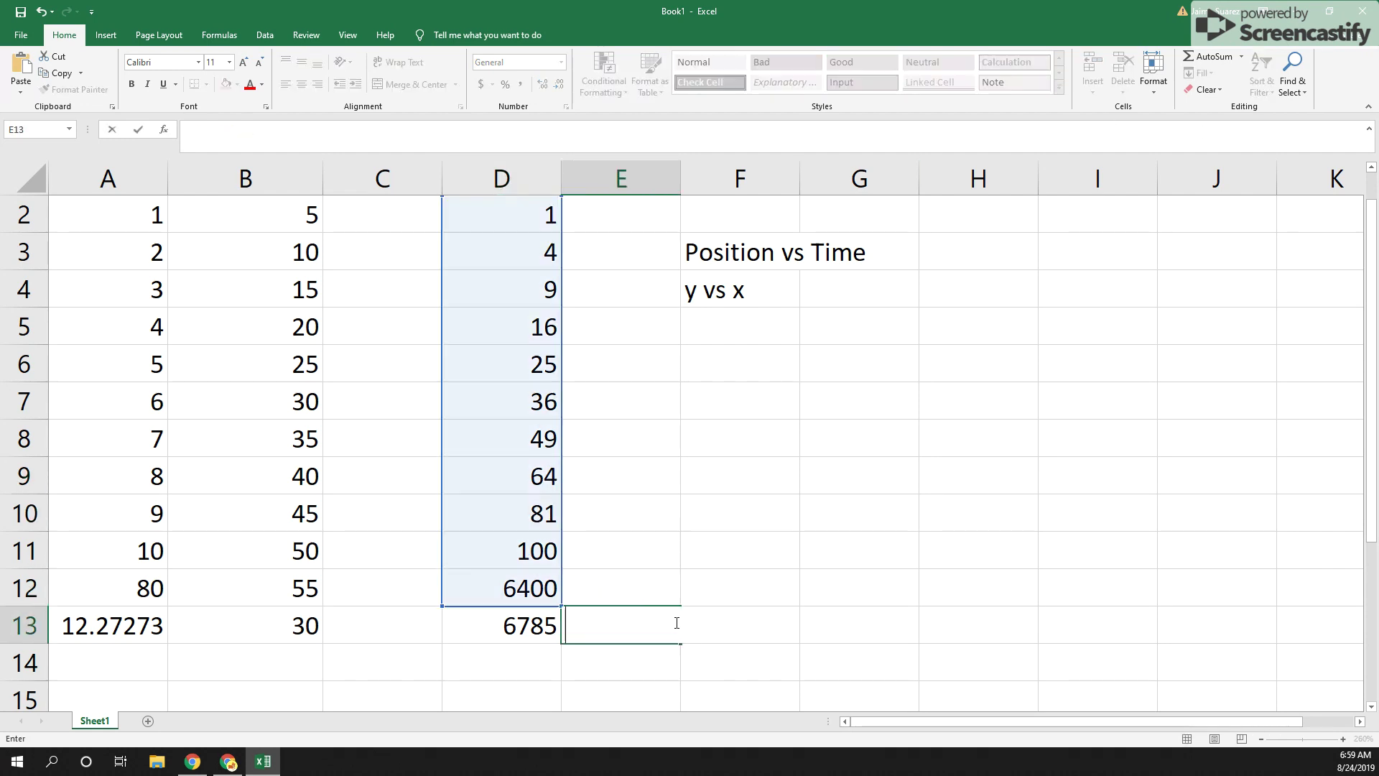
scroll(675, 621, up, 1)
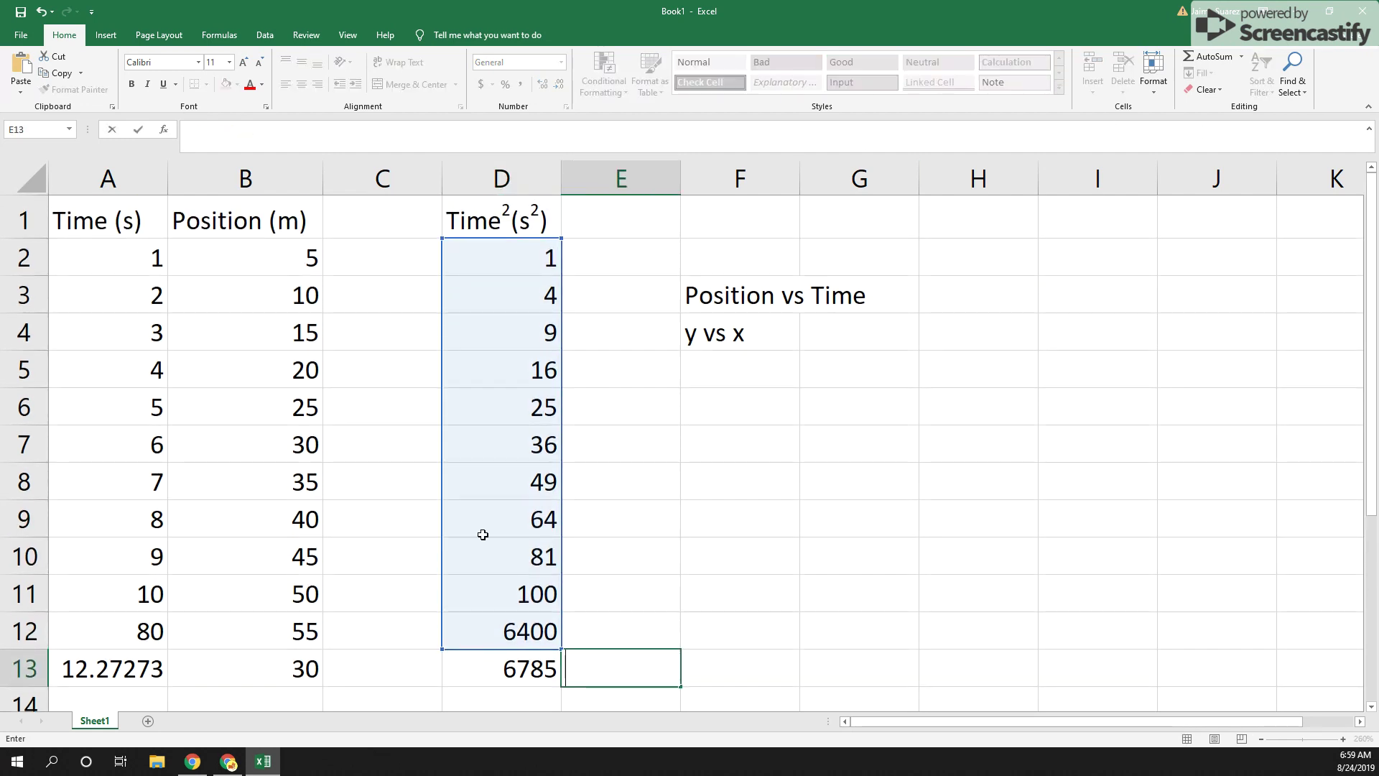
click(454, 530)
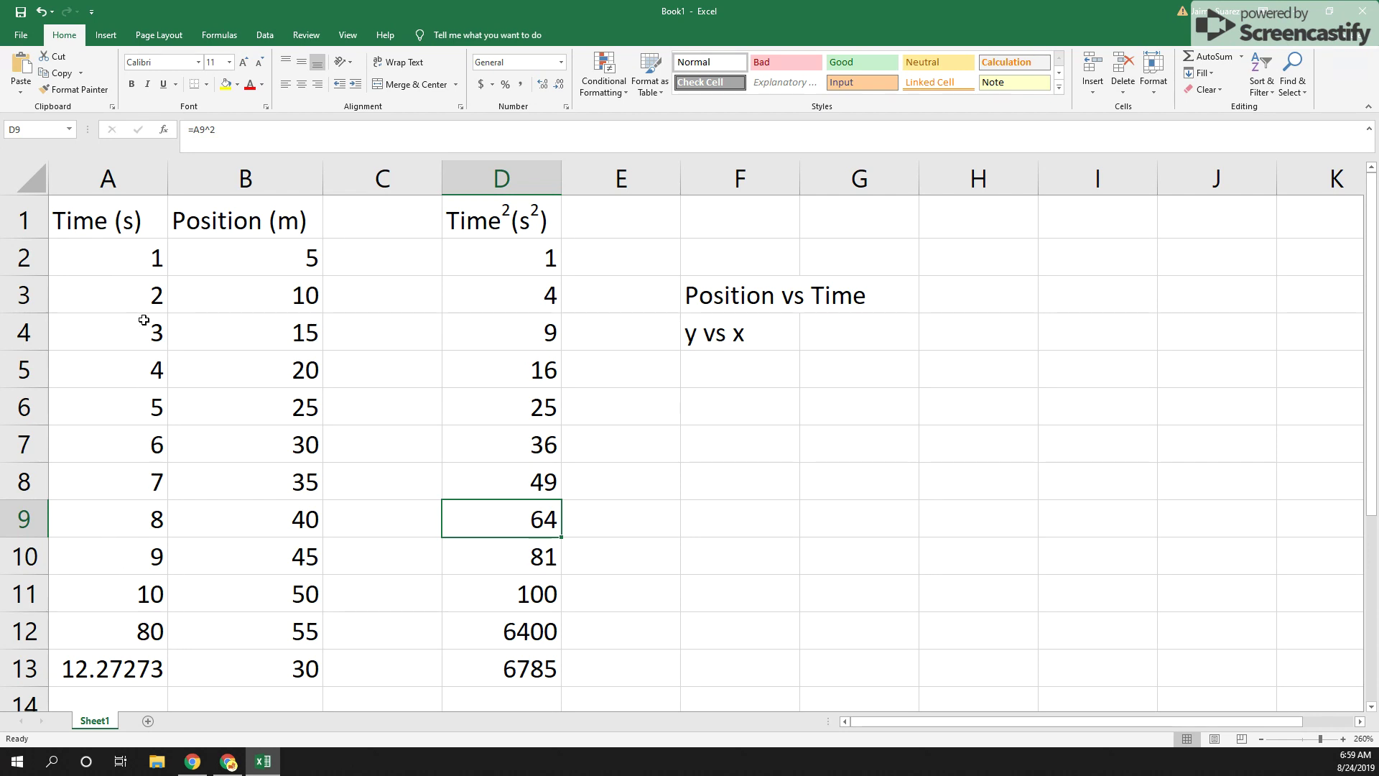
Compare the times A2:A12 with their average, and try showing A13 with four decimals before going back to five.
drag(90, 259, 91, 622)
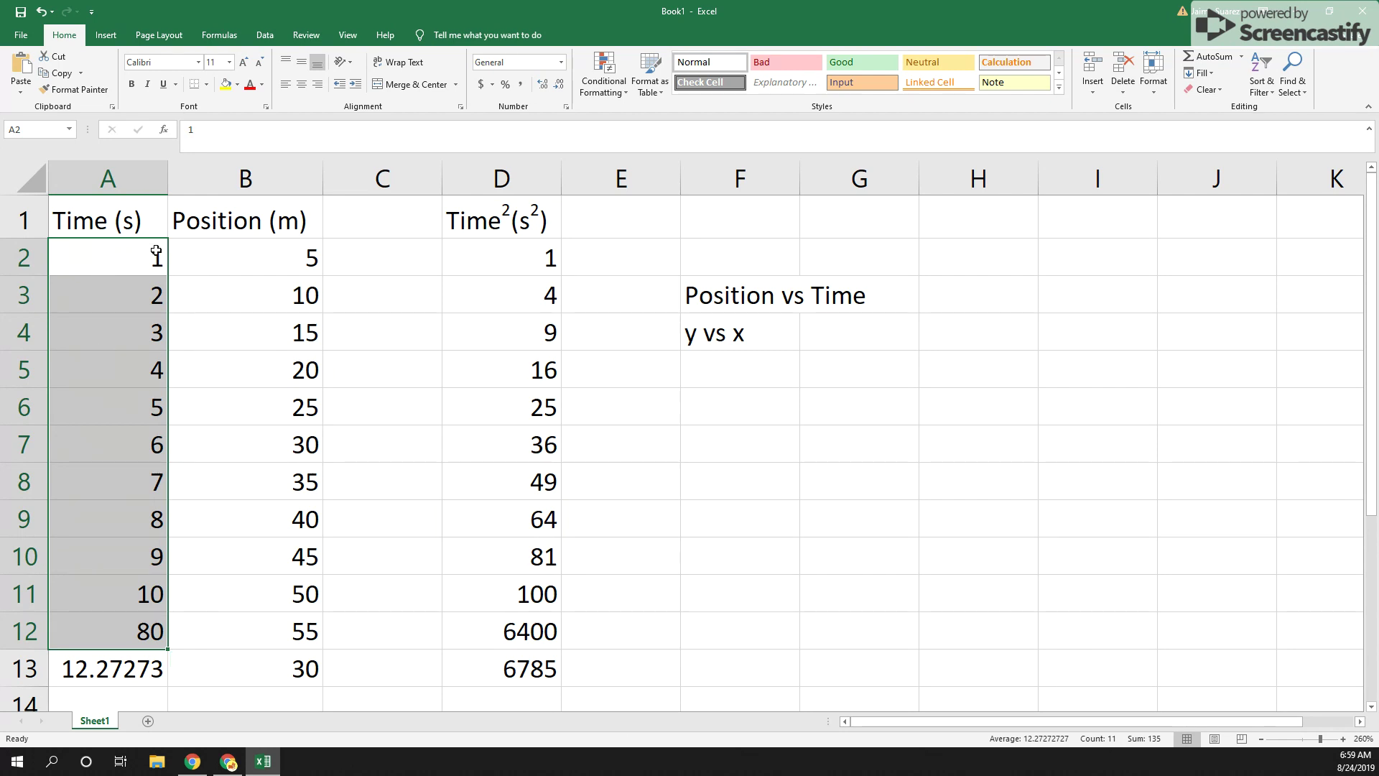
drag(117, 251, 141, 632)
click(97, 665)
click(559, 84)
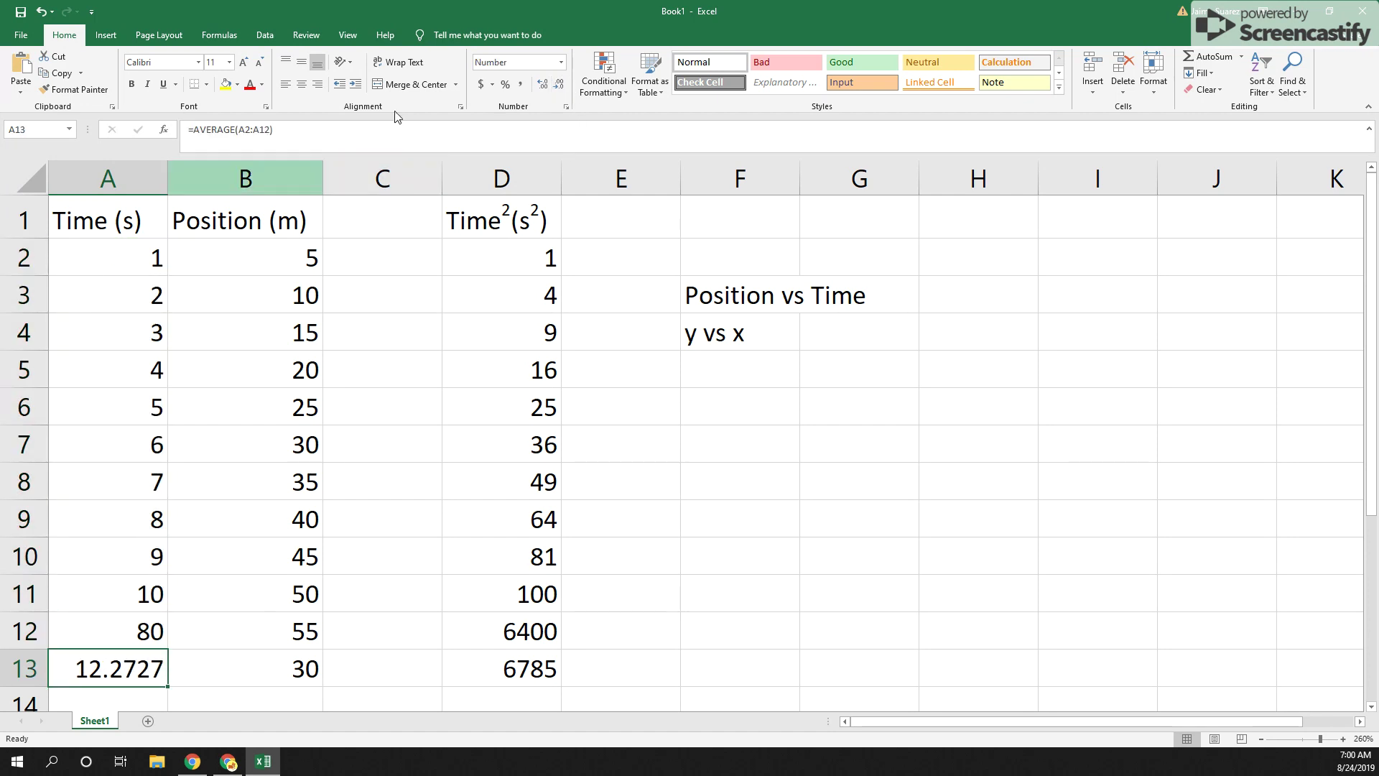
click(543, 84)
Show the times A2:A12 with two decimal places.
drag(125, 256, 130, 631)
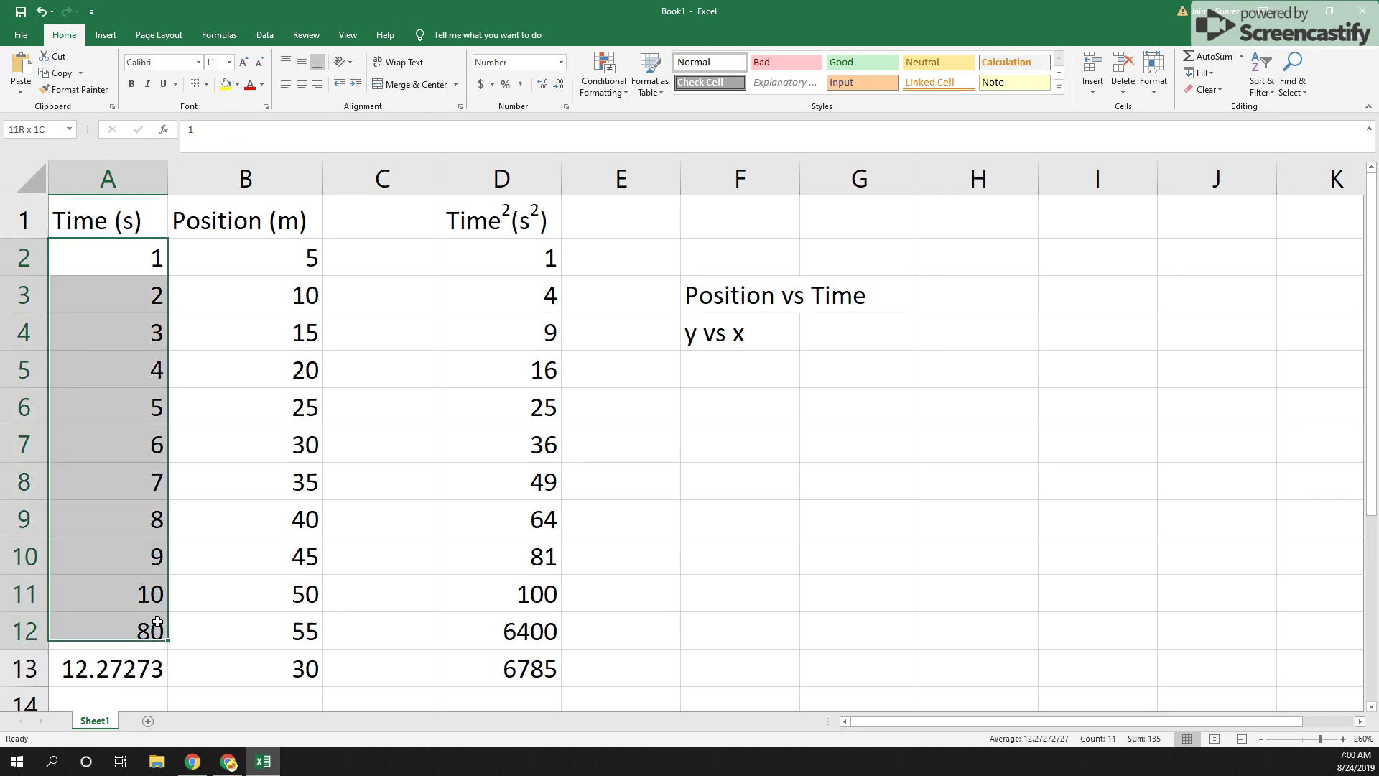
click(543, 85)
click(543, 84)
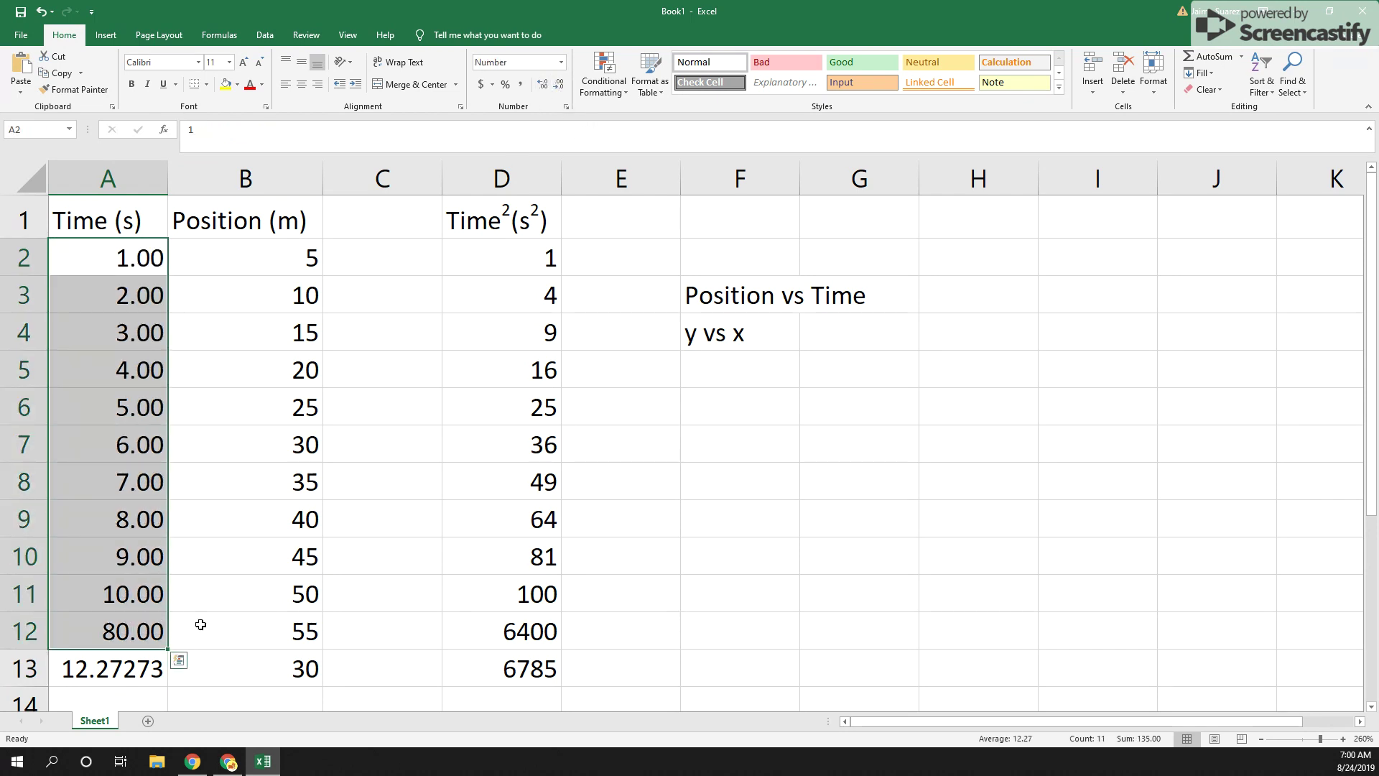
Reduce the average in A13 to two decimal places and auto-fit the width of column A.
click(157, 682)
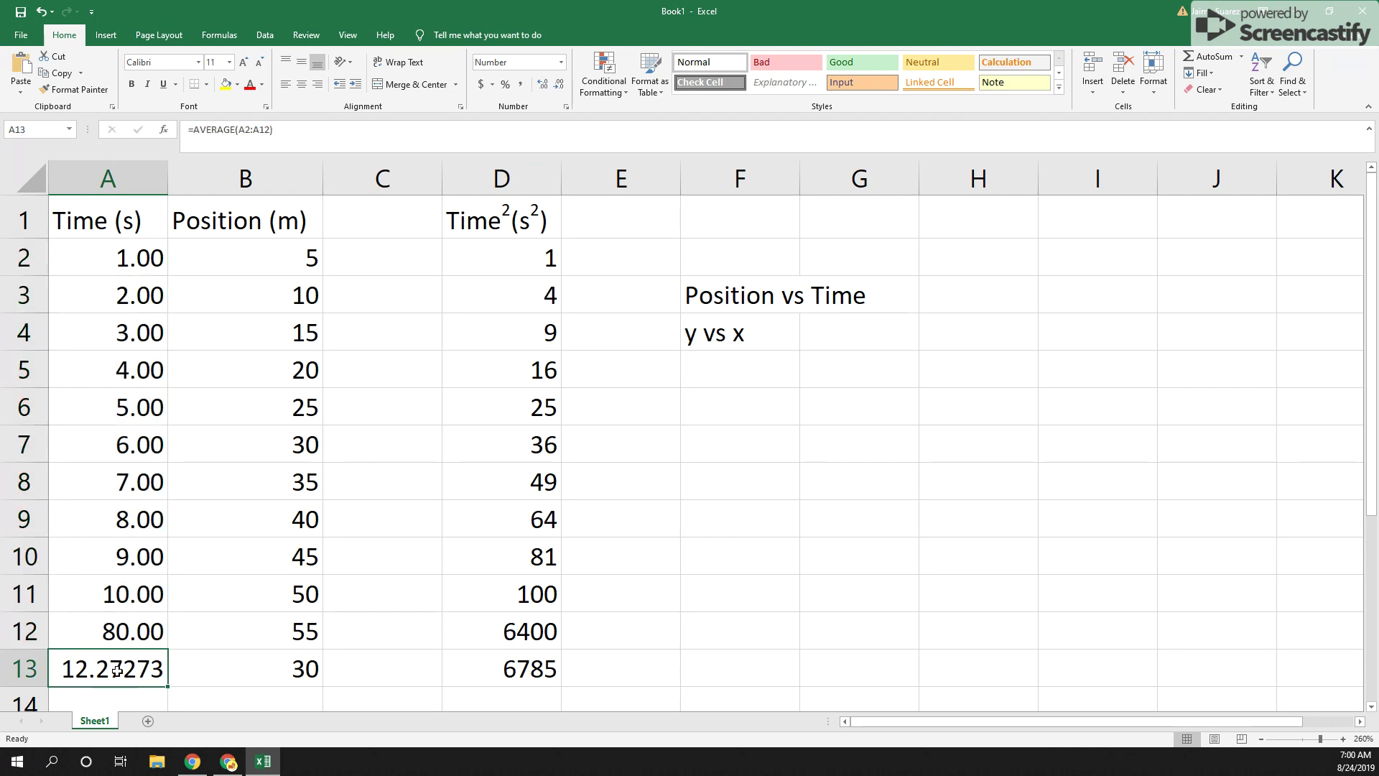
click(544, 85)
click(565, 89)
click(565, 89)
click(566, 89)
click(565, 88)
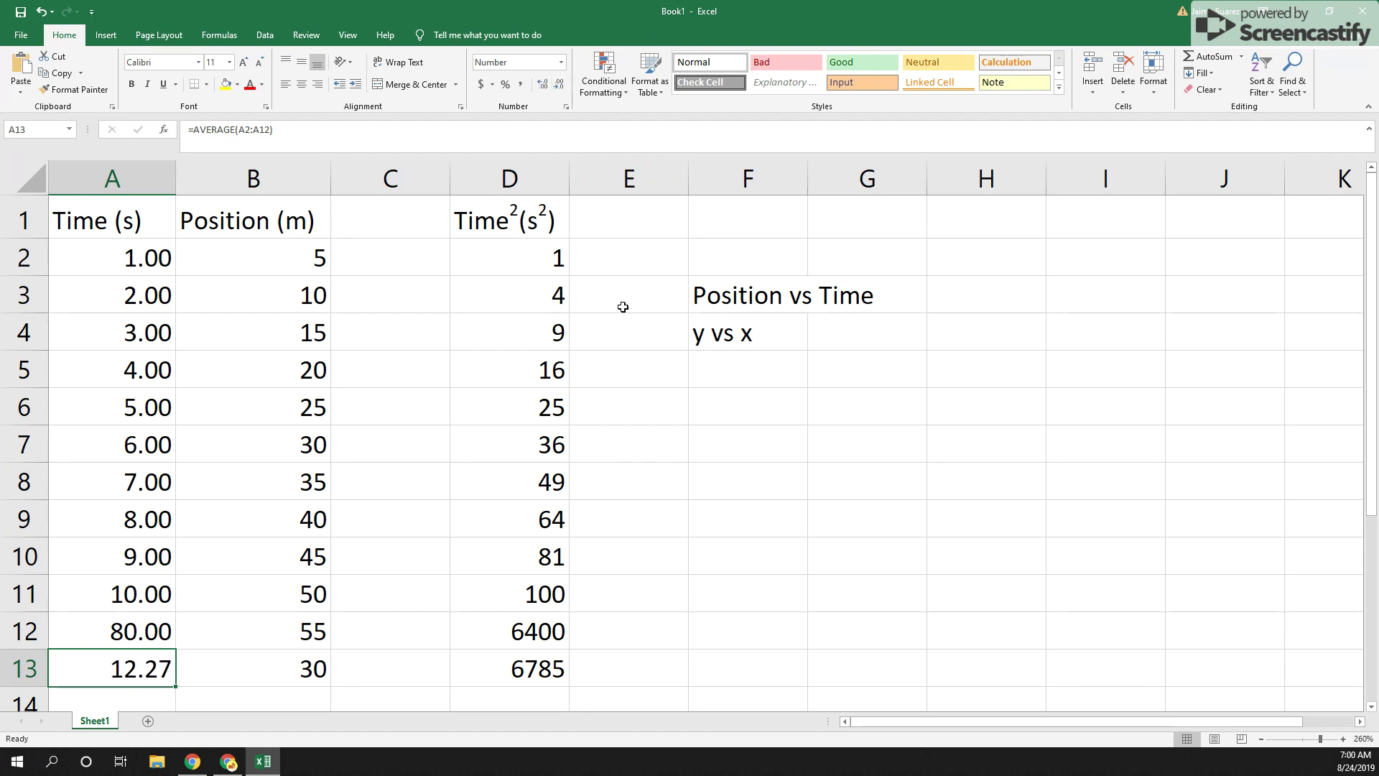
double_click(176, 179)
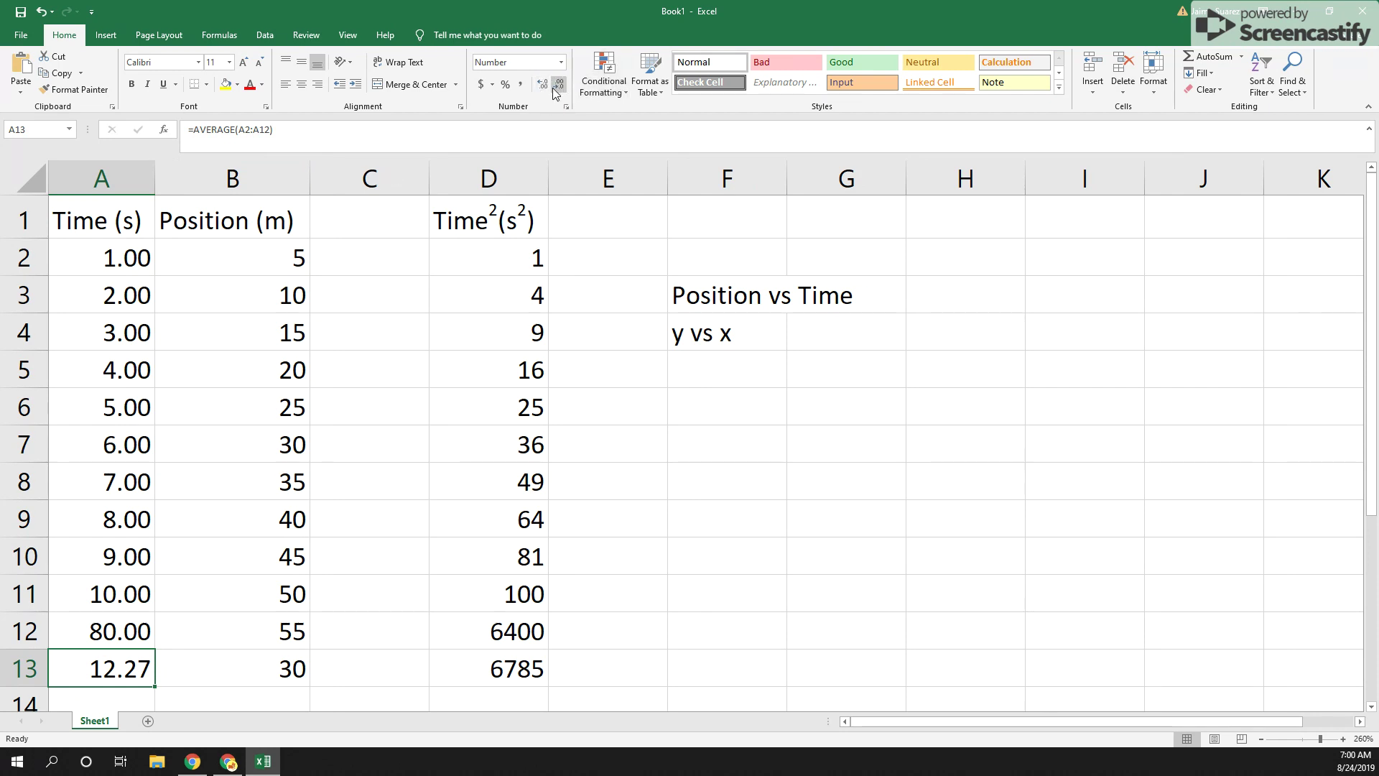
Undo the column width and decimal-place changes made to the time column and its average.
click(41, 11)
click(41, 10)
click(41, 10)
click(41, 11)
click(41, 10)
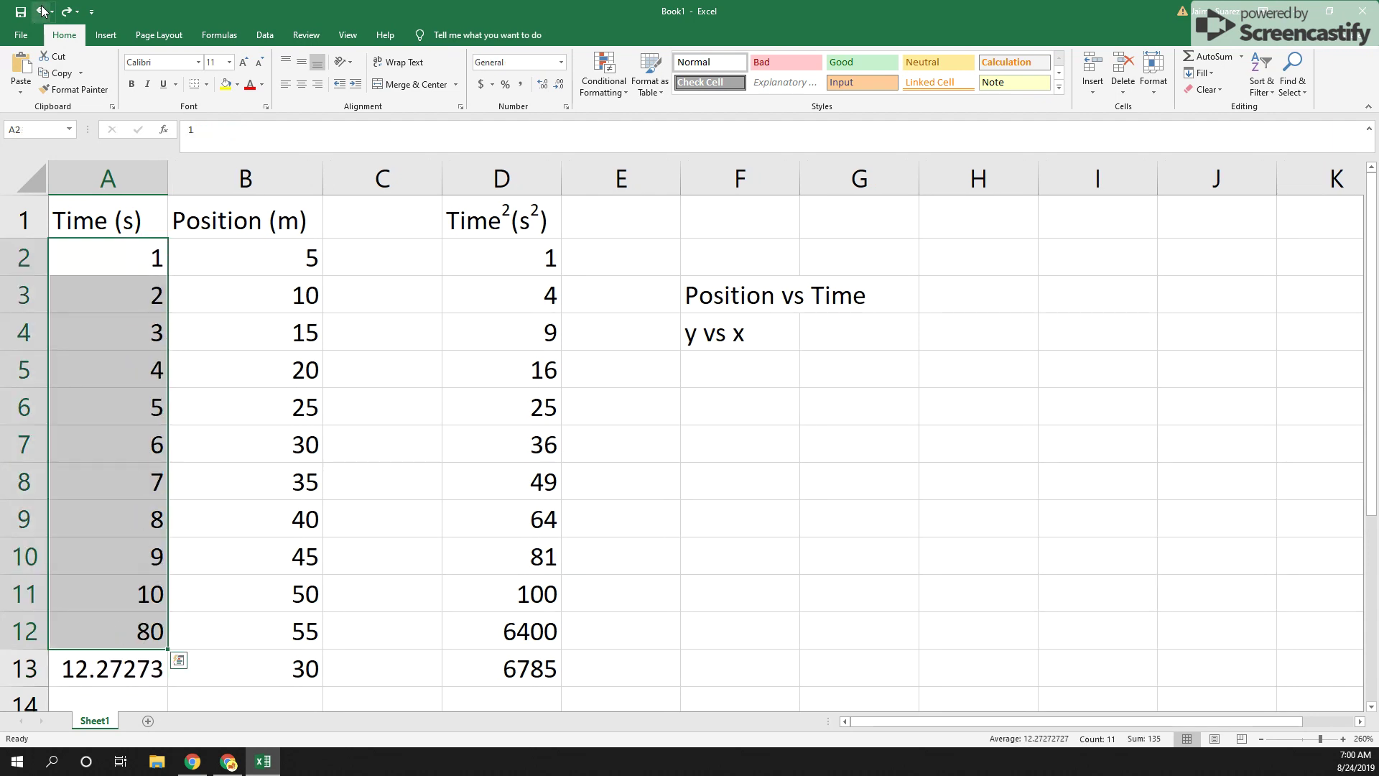
click(41, 10)
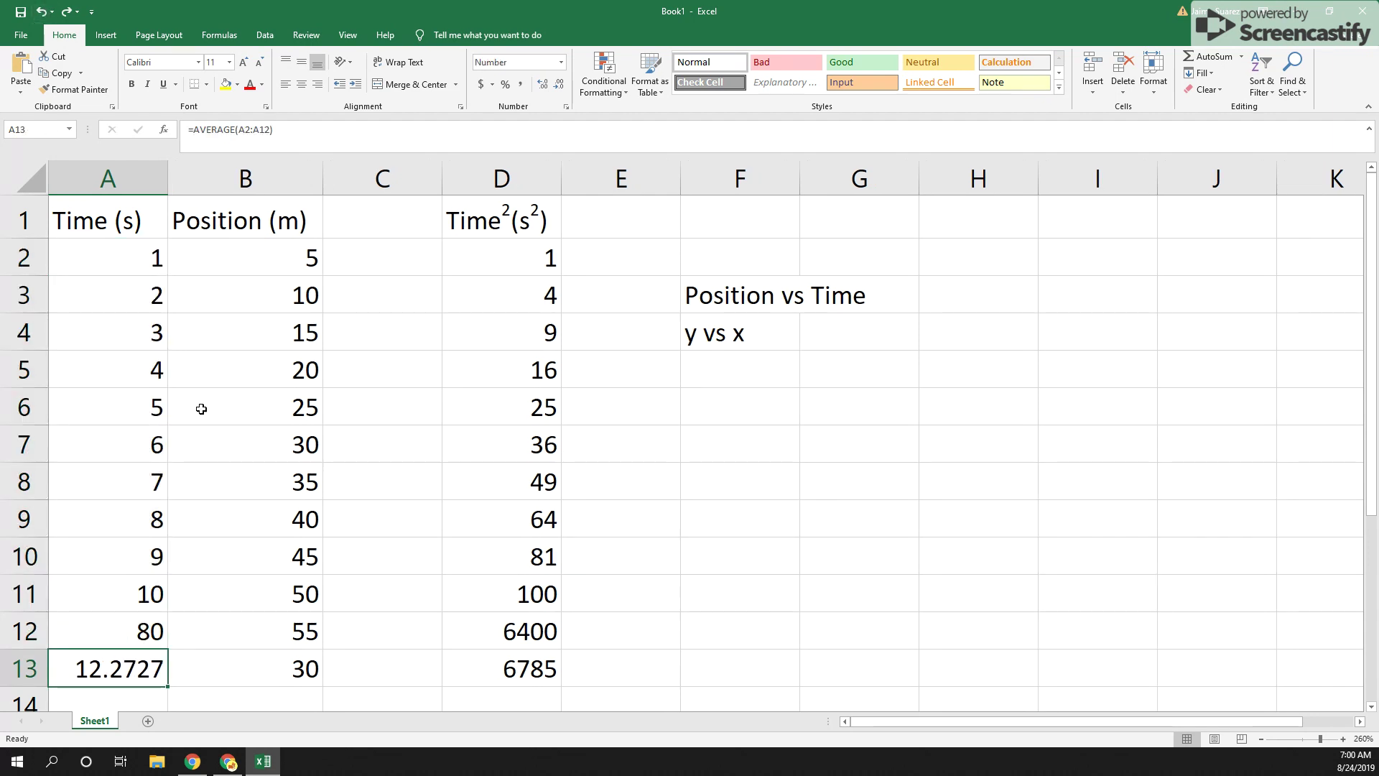
click(41, 10)
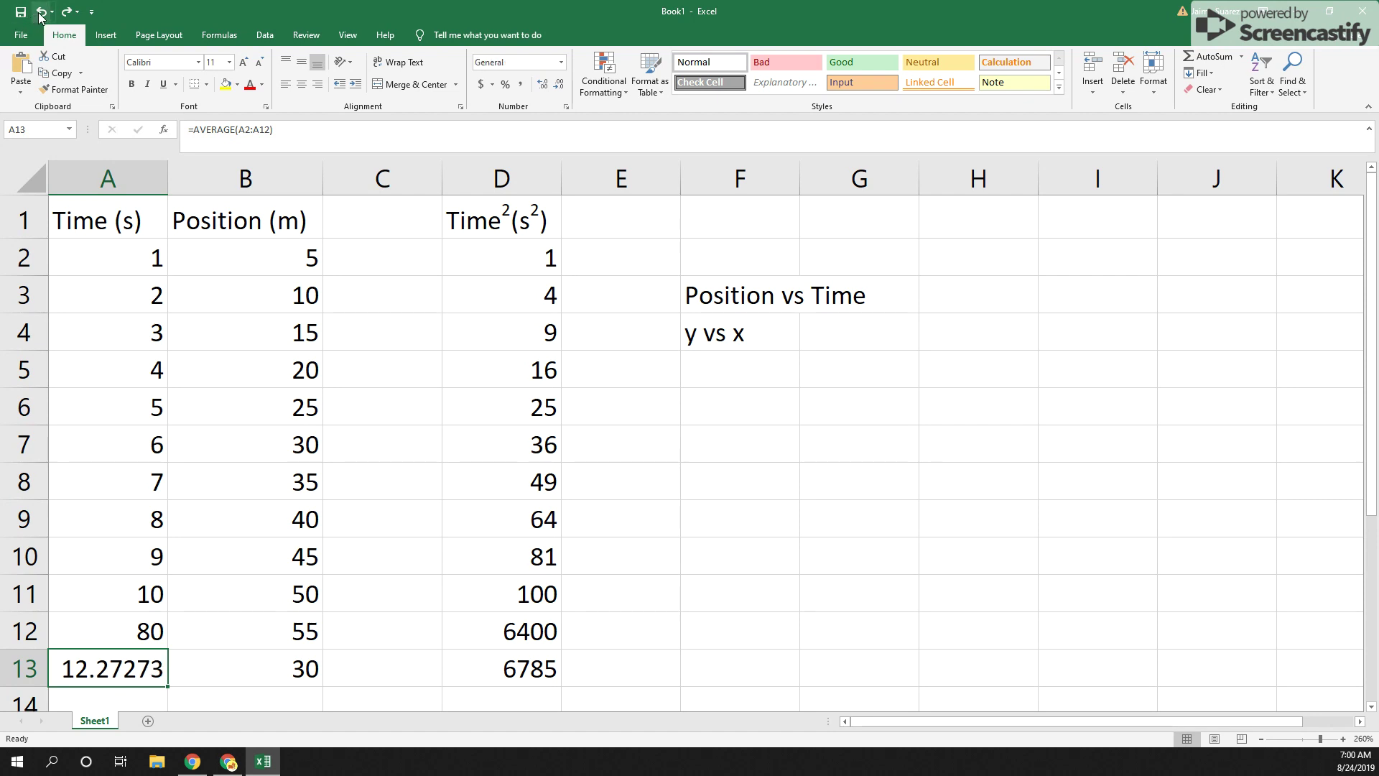
Enter the label Trial 1 in F8, move it to G9 and fill it across to I9 as Trial 1 to Trial 3.
click(665, 448)
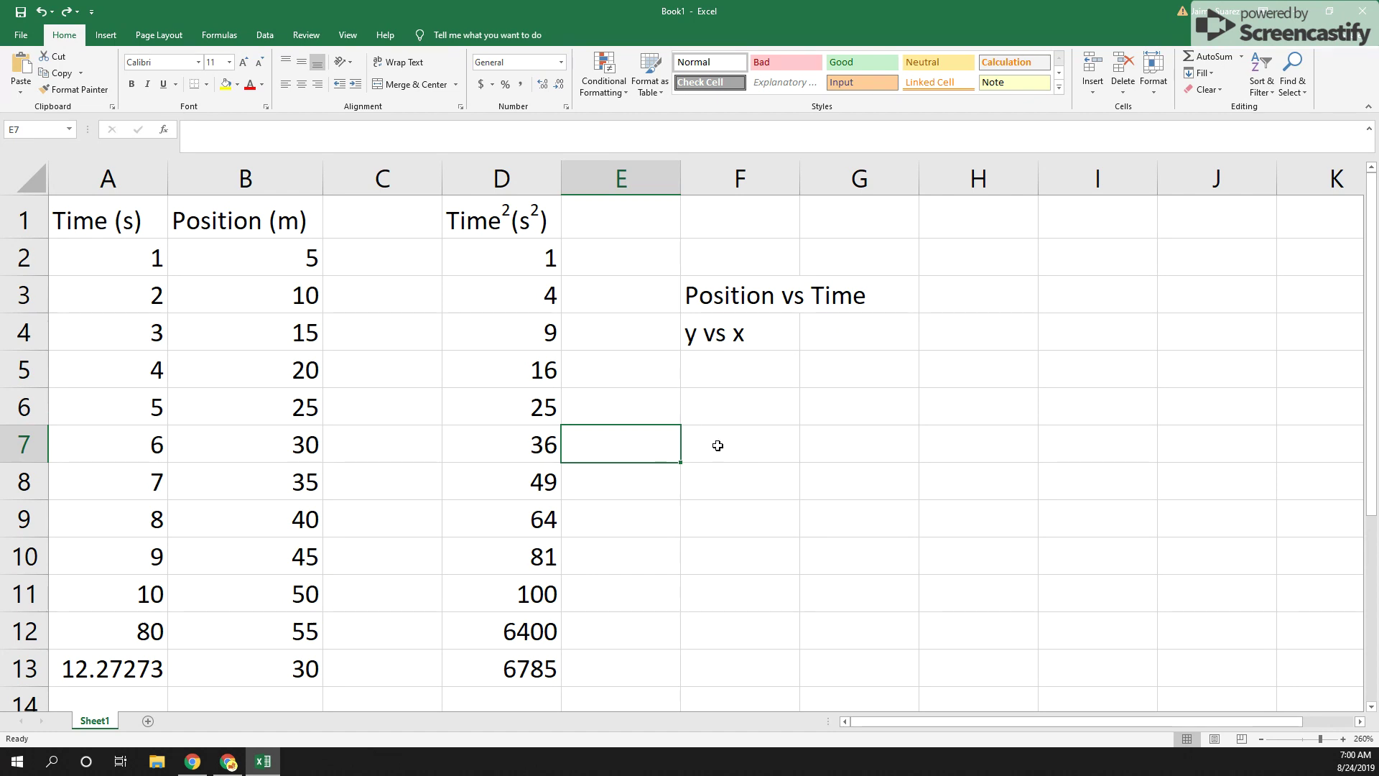
click(740, 472)
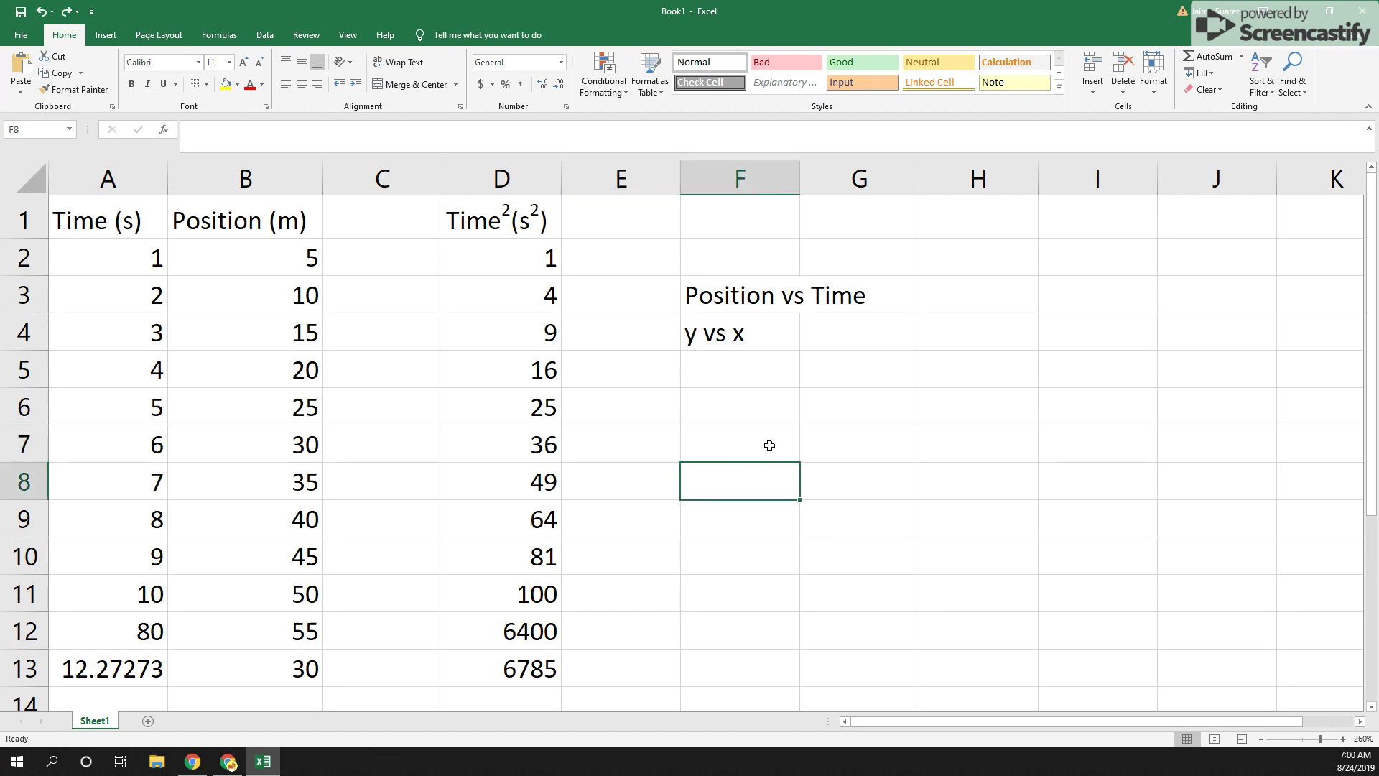
text(Trial 1)
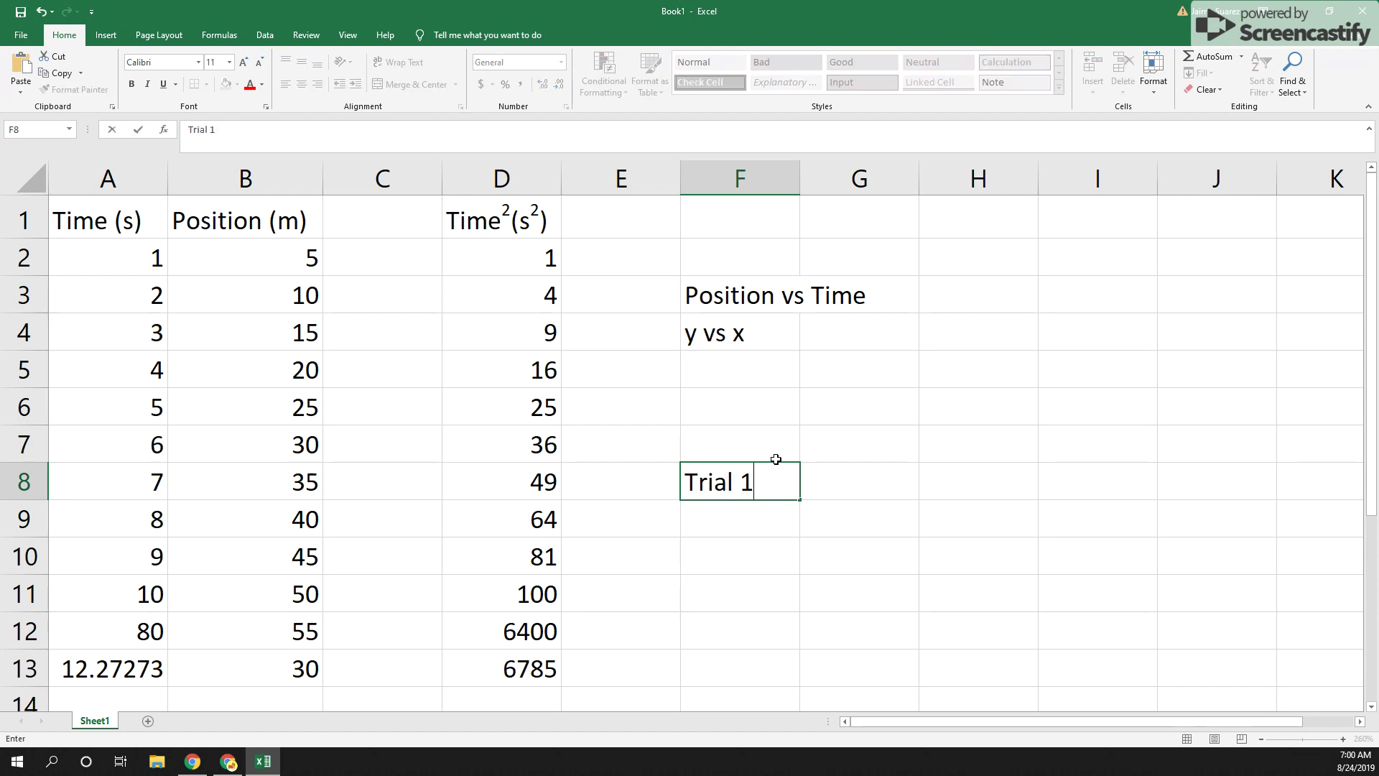
click(801, 503)
click(796, 494)
drag(797, 500, 804, 510)
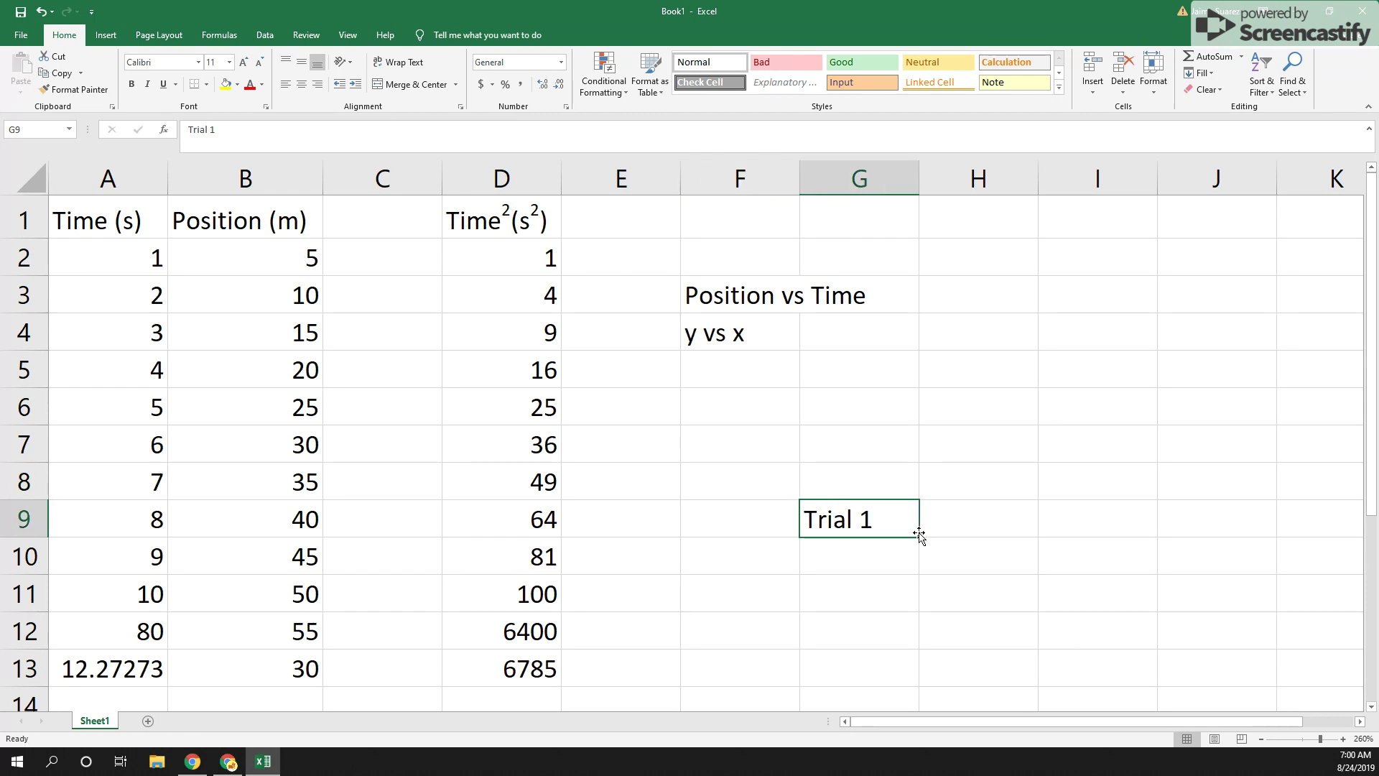
drag(920, 537, 1154, 537)
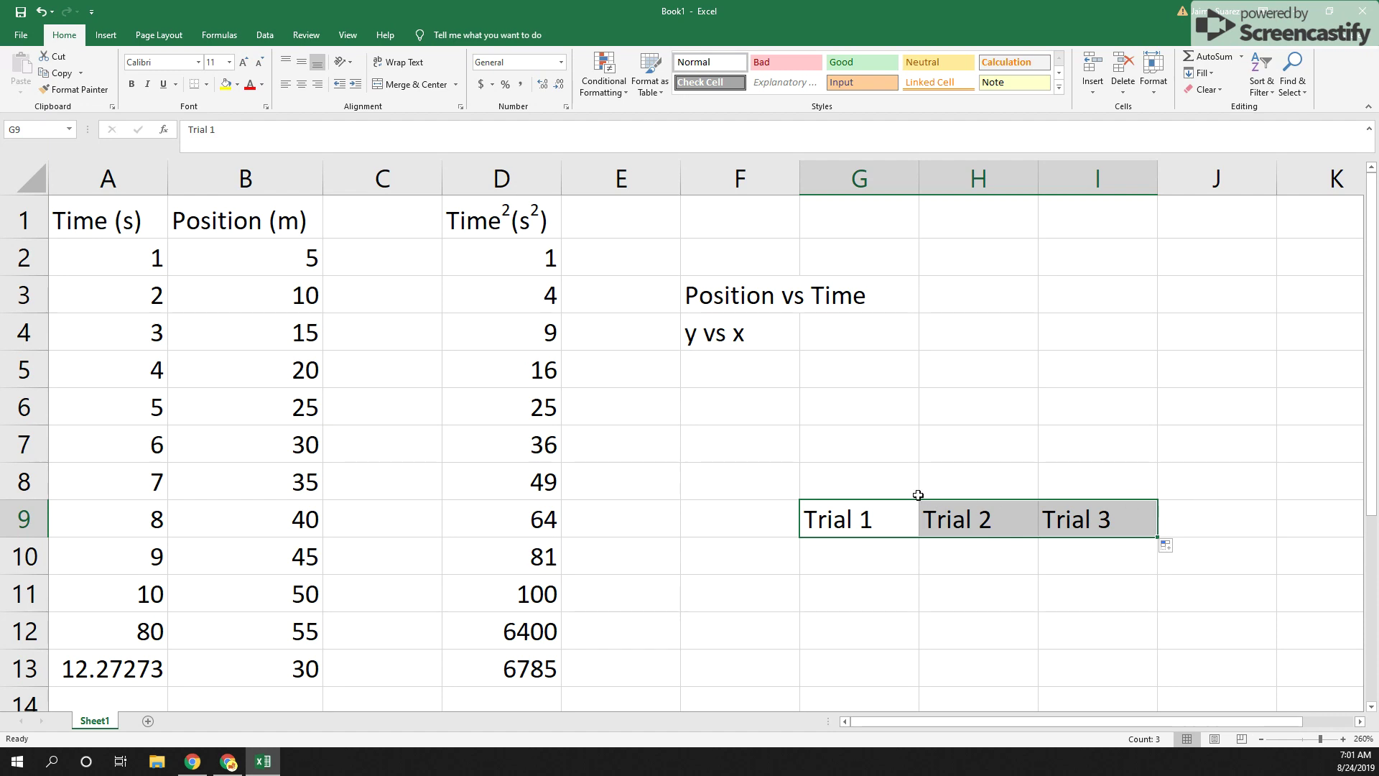
Enter the heading Temperatures (C deg) in G8 above the trial labels.
click(884, 480)
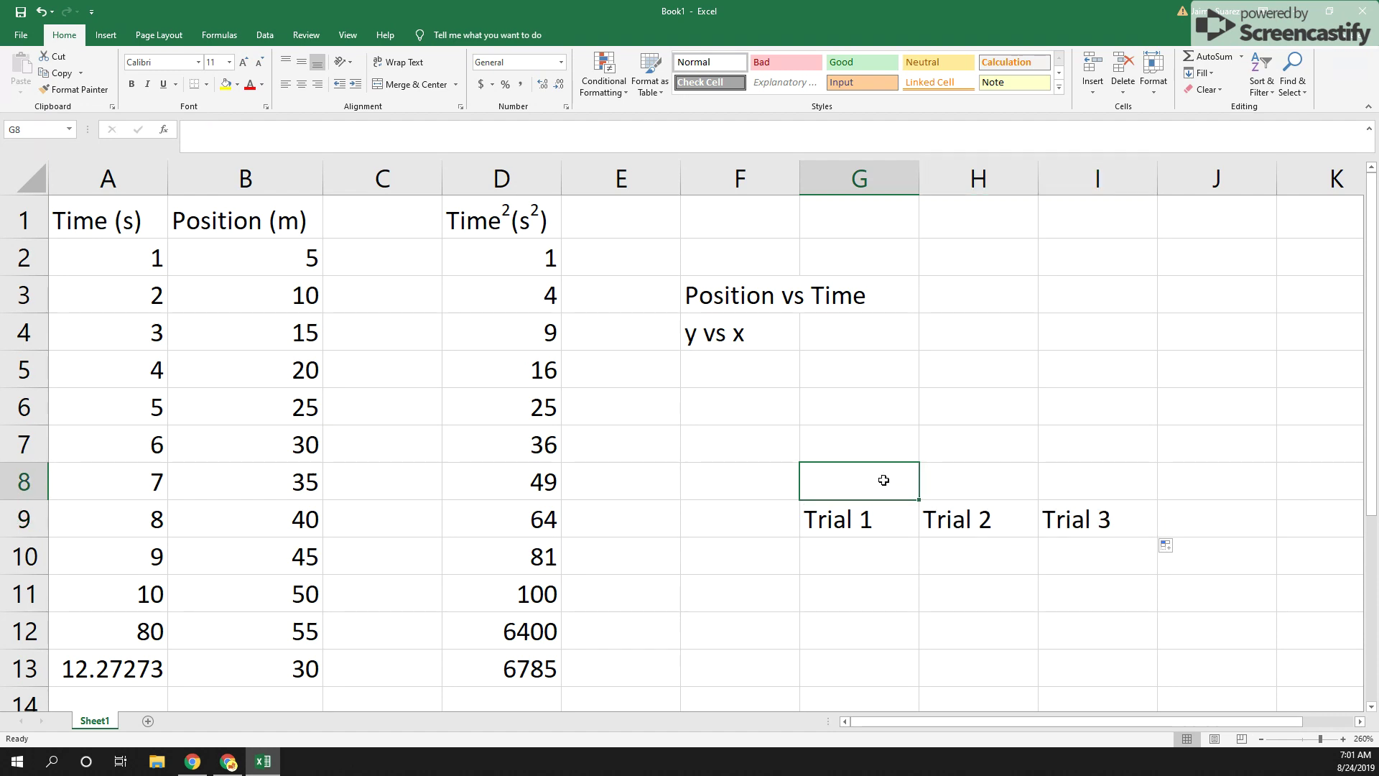
text(Temperatures (de)
key(BackSpace)
key(BackSpace)
text(C deg))
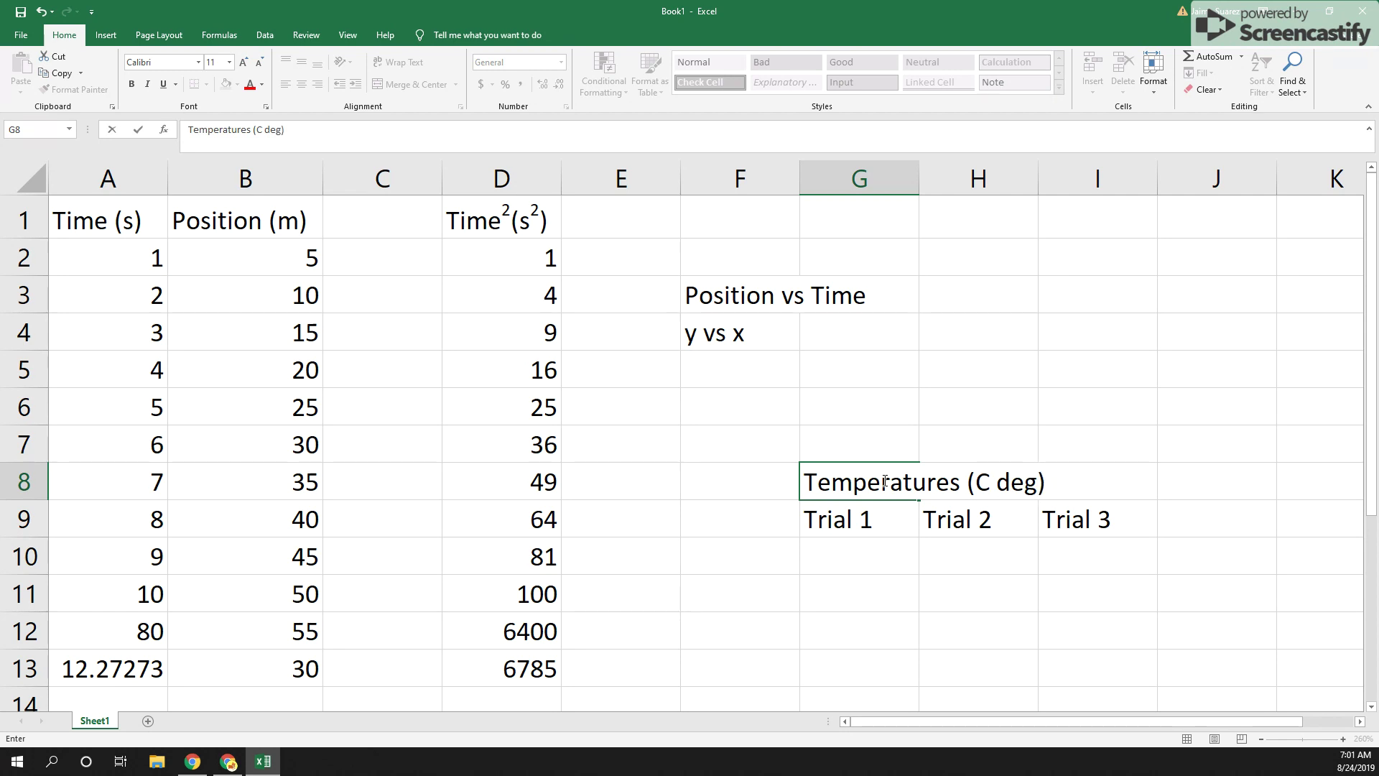
click(887, 558)
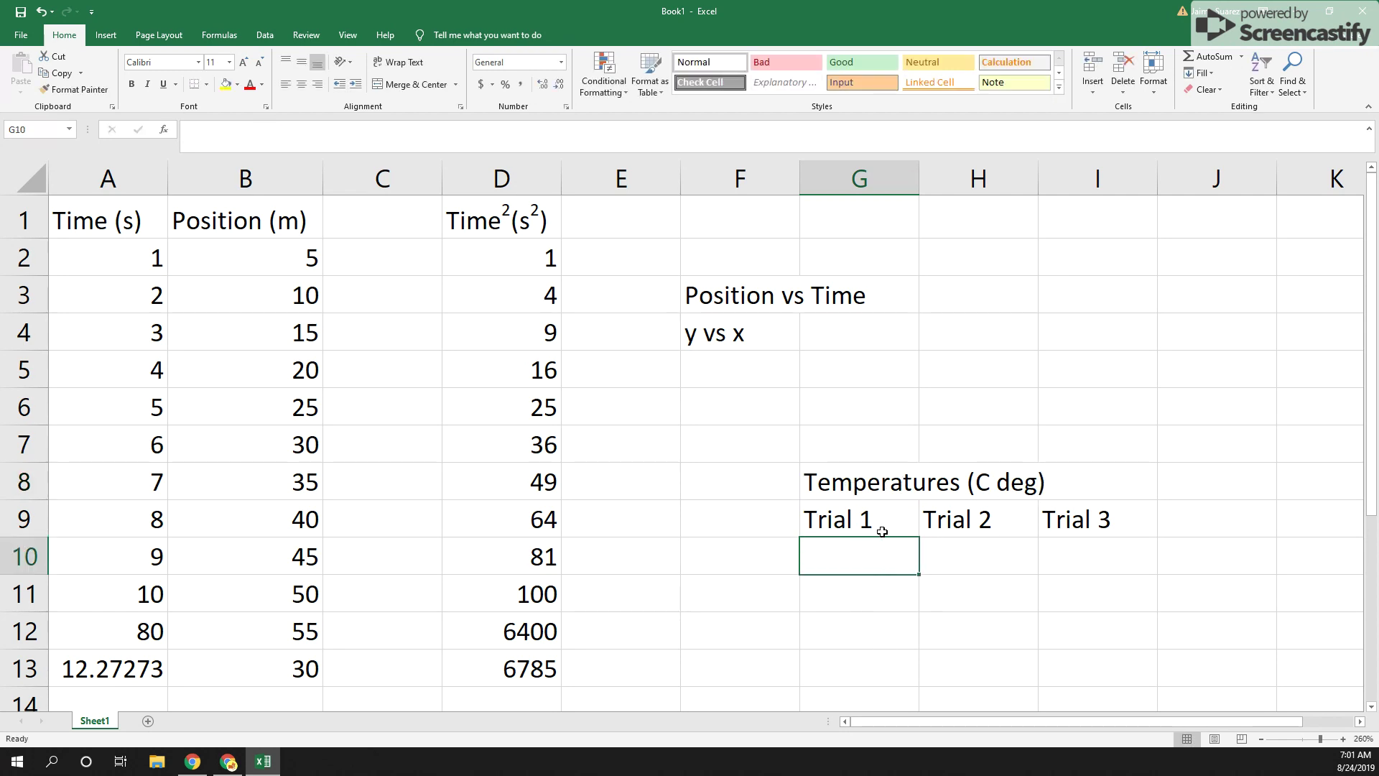
Merge and center the temperature heading across G8:I8.
click(842, 486)
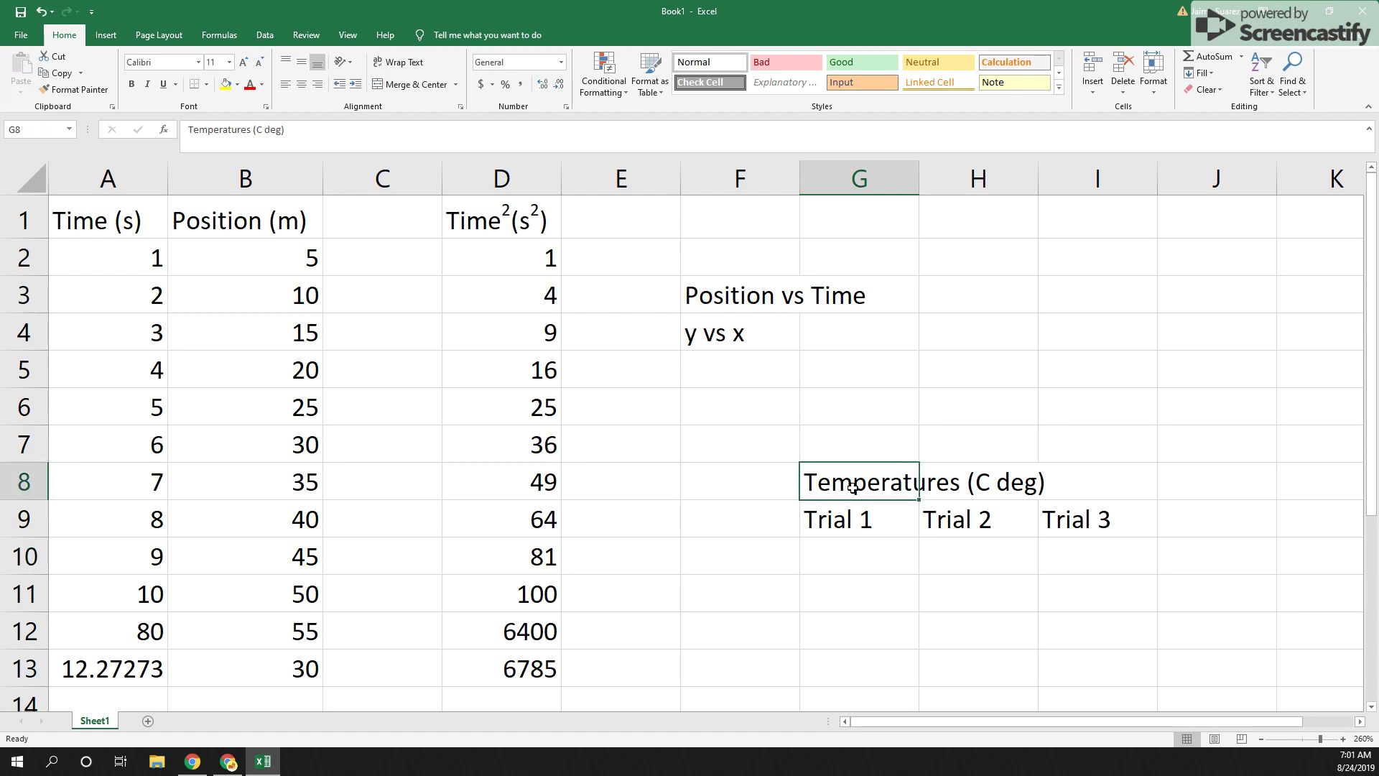
drag(834, 482, 1093, 496)
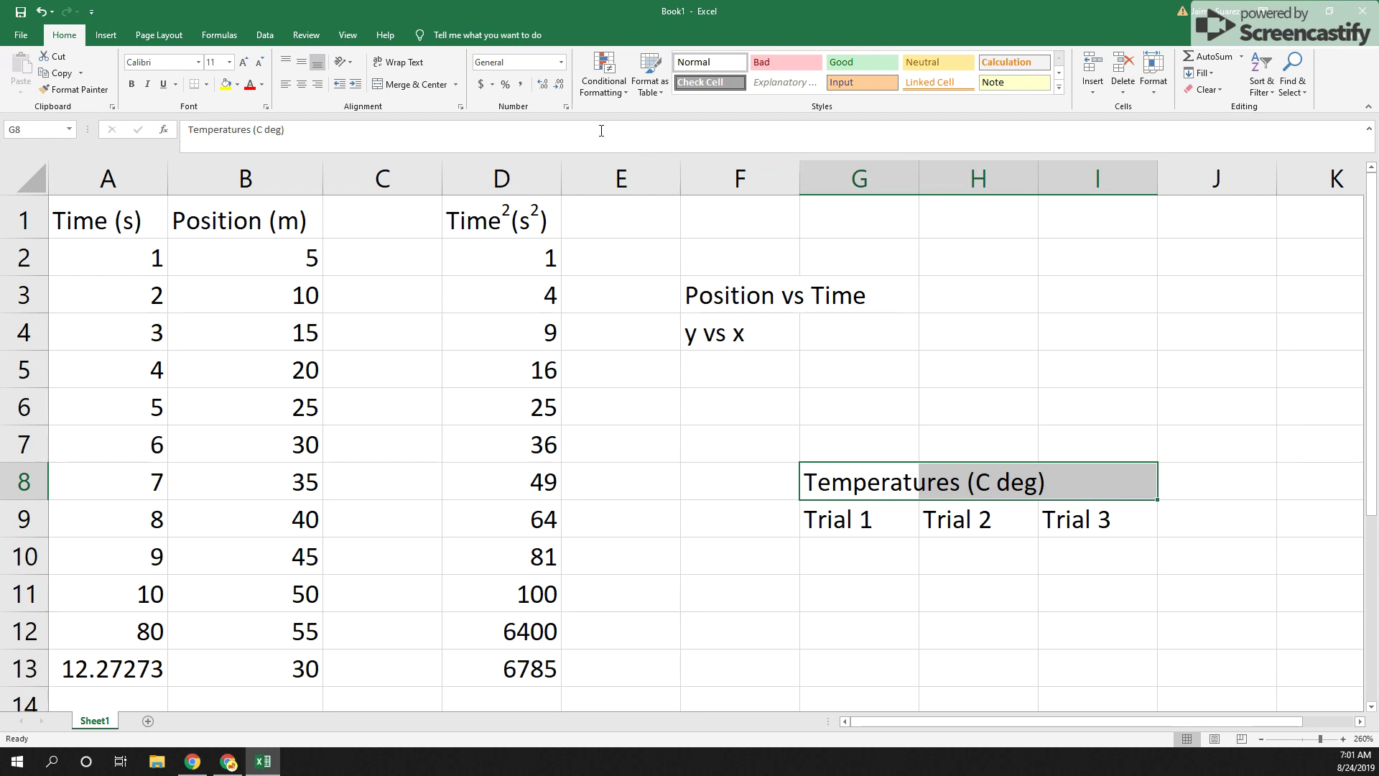
click(410, 84)
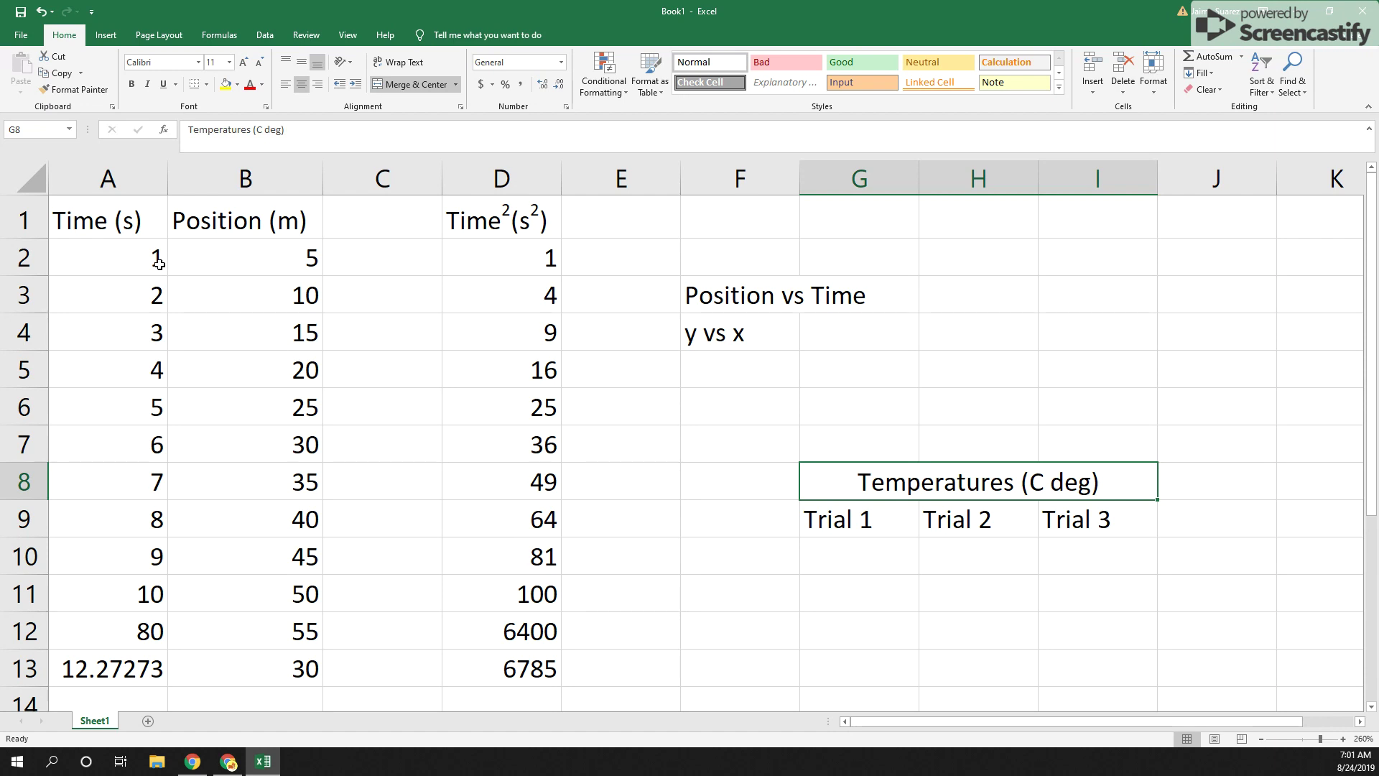
Append the unit s to the times in A2 and A3, making them 1s and 2s.
click(287, 260)
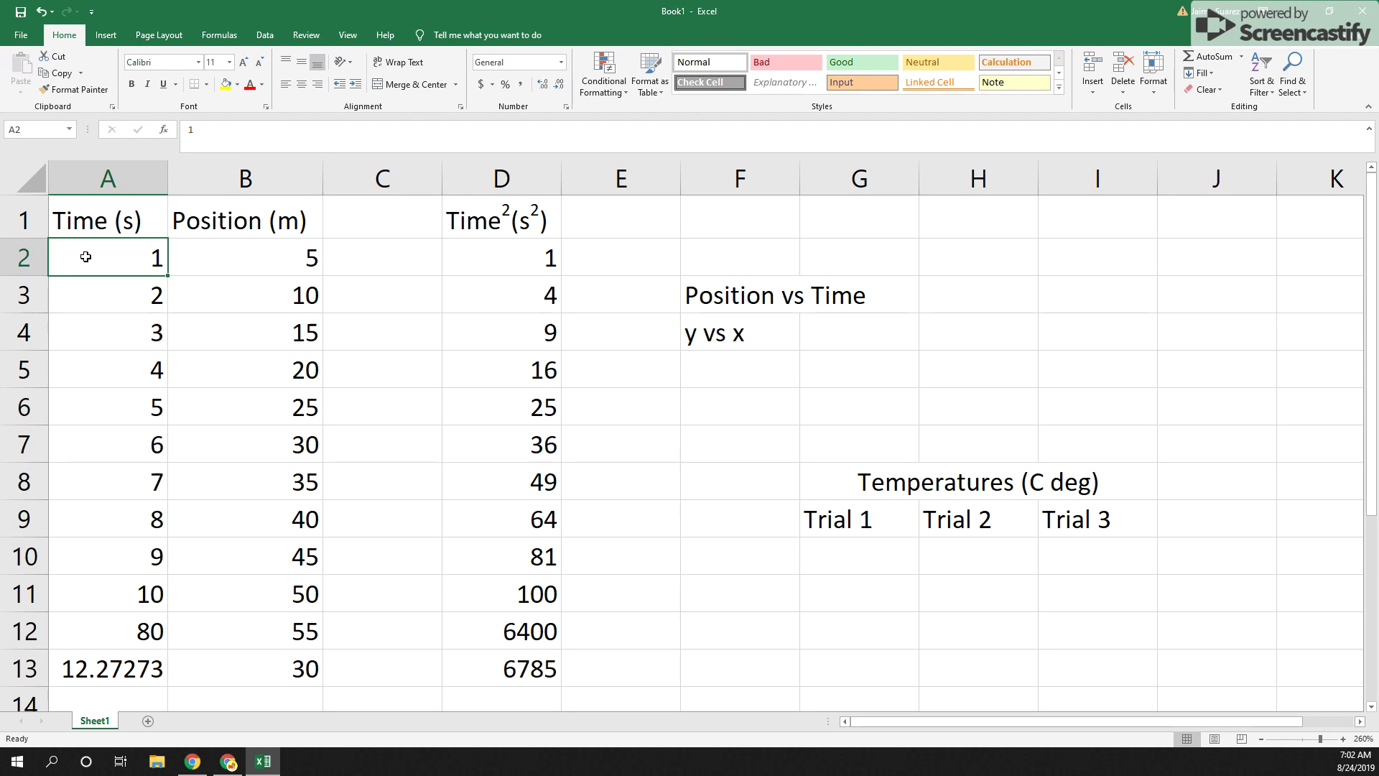
key(F2)
text(s)
key(Return)
key(F2)
text(s)
key(Return)
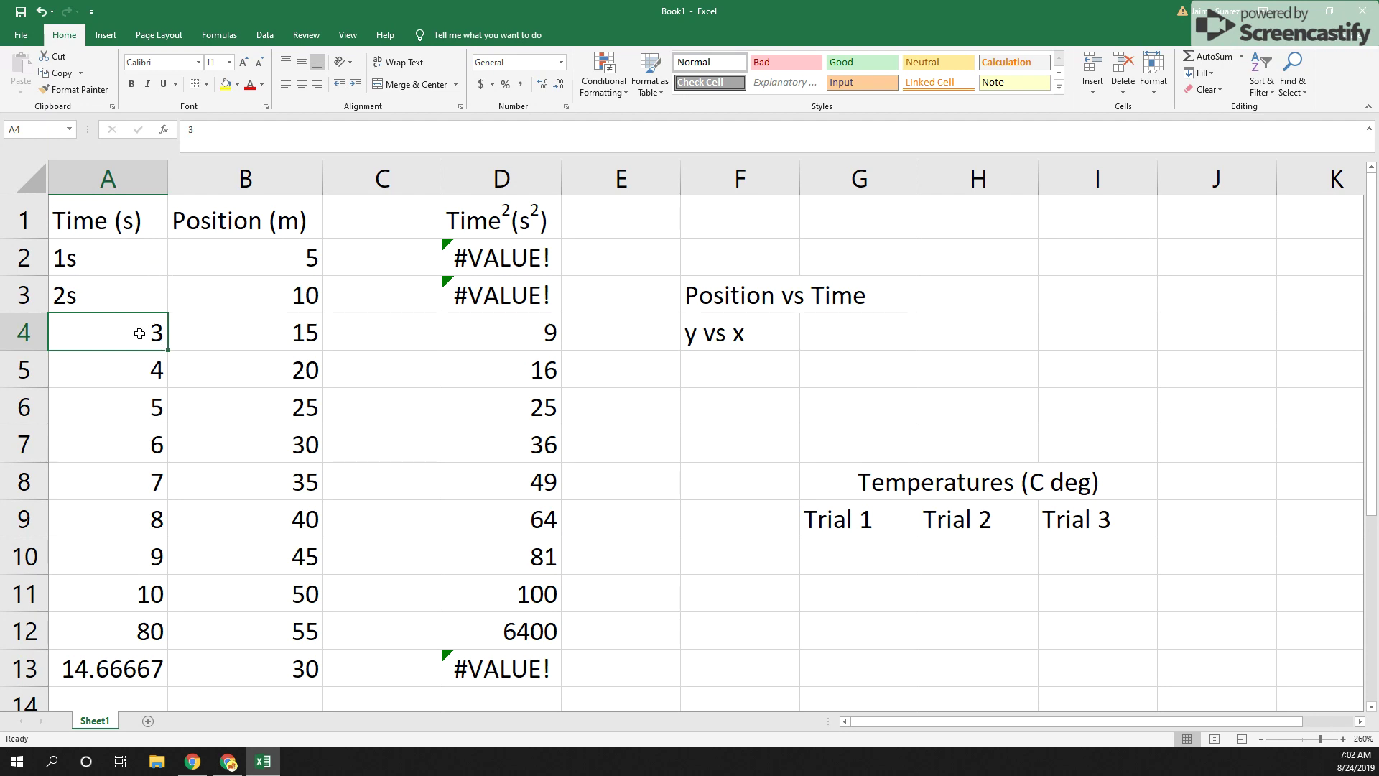
Replace the times in A2 and A3 with the plain numbers 1 and 2, and select the Time (s) header.
drag(142, 342, 146, 632)
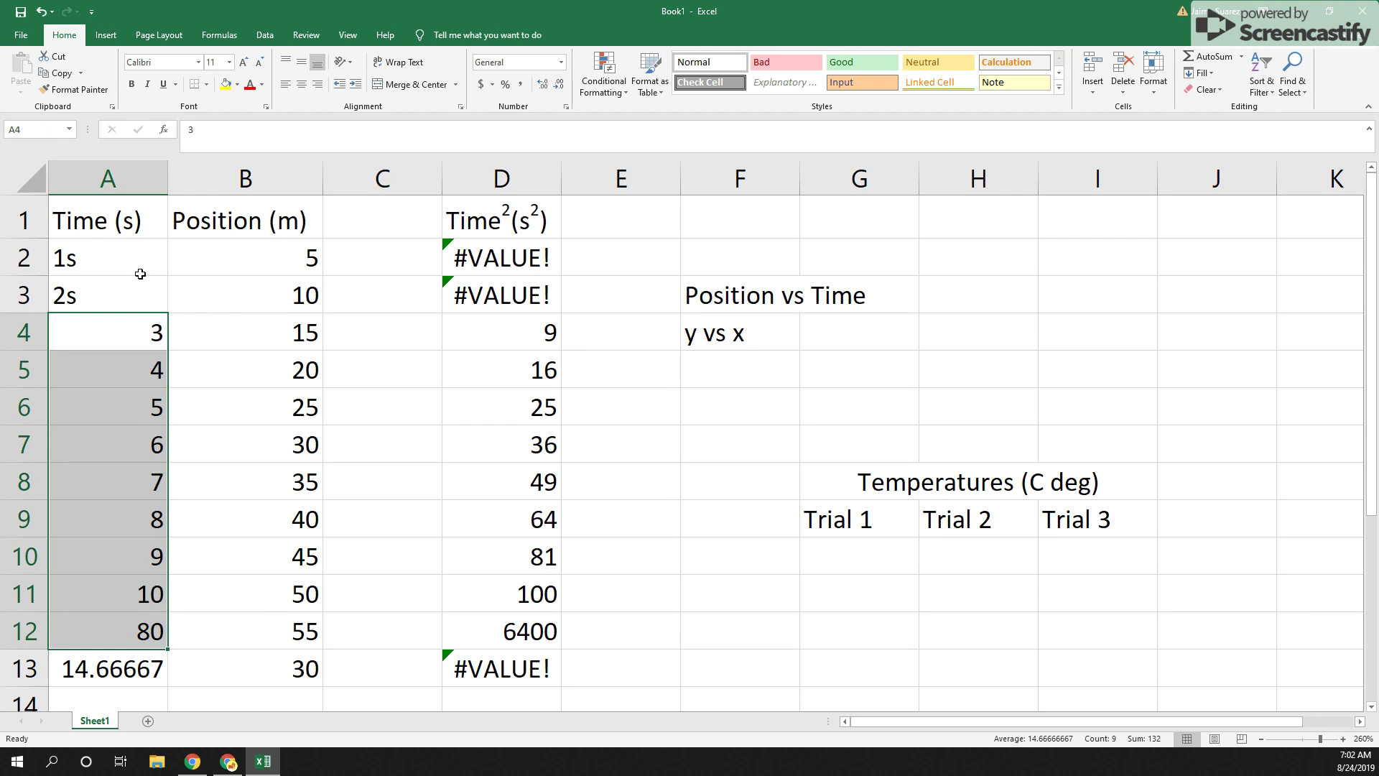
click(138, 265)
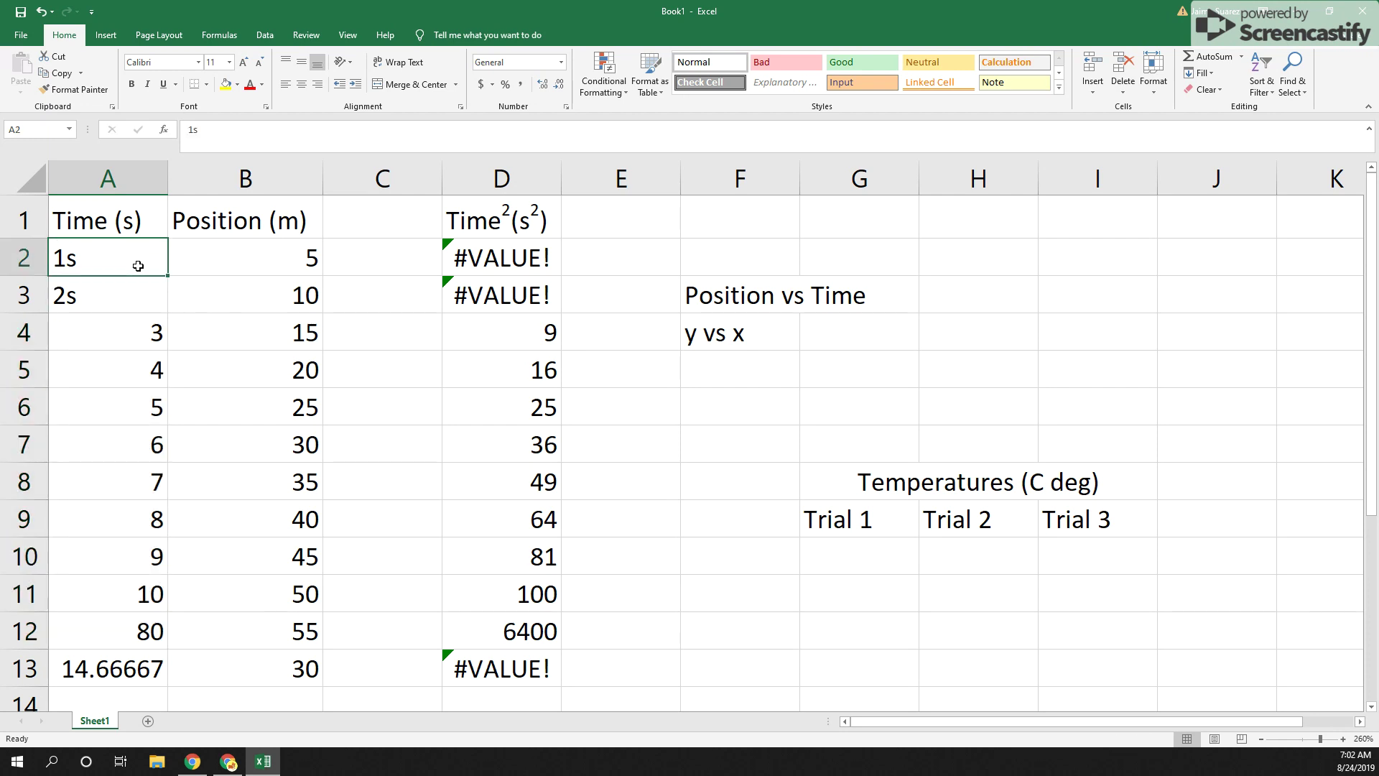
text(1)
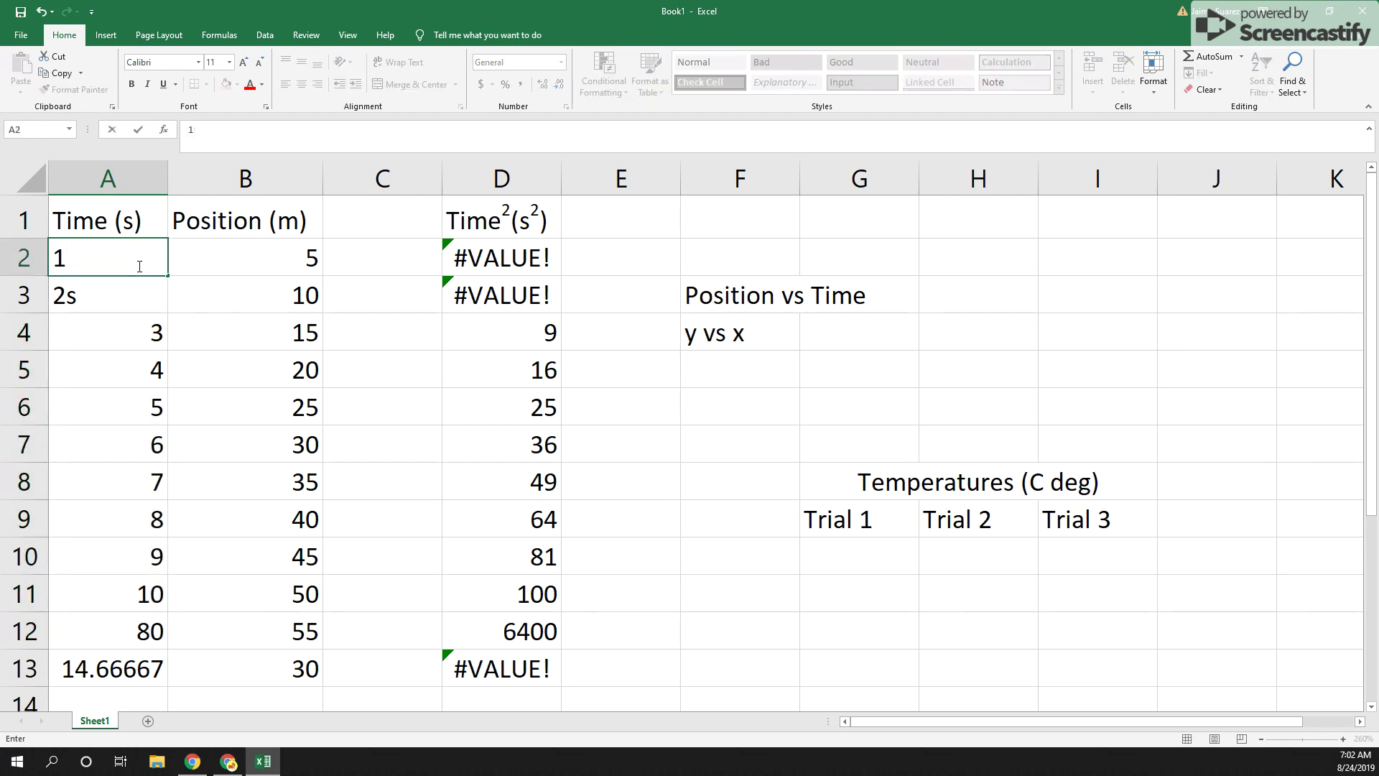
key(Return)
text(2)
key(Return)
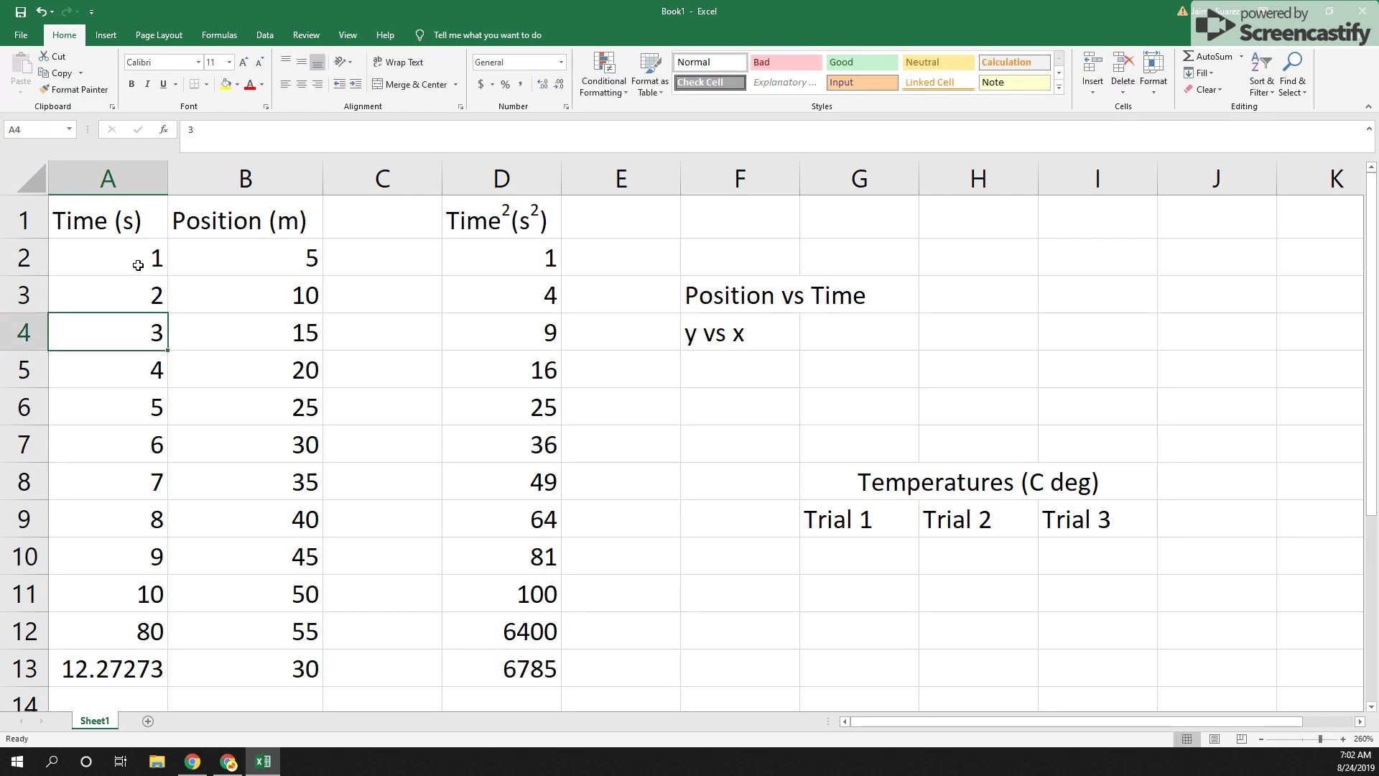
click(135, 220)
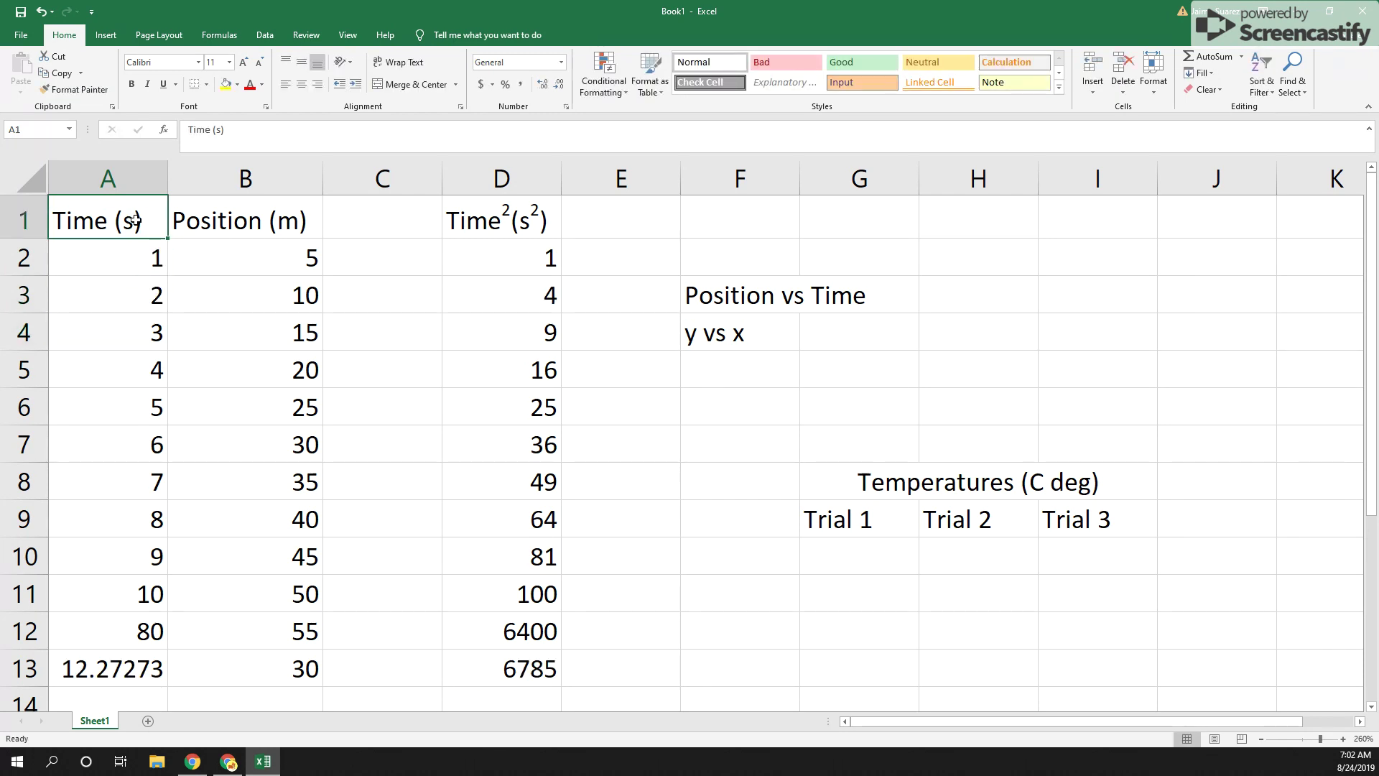